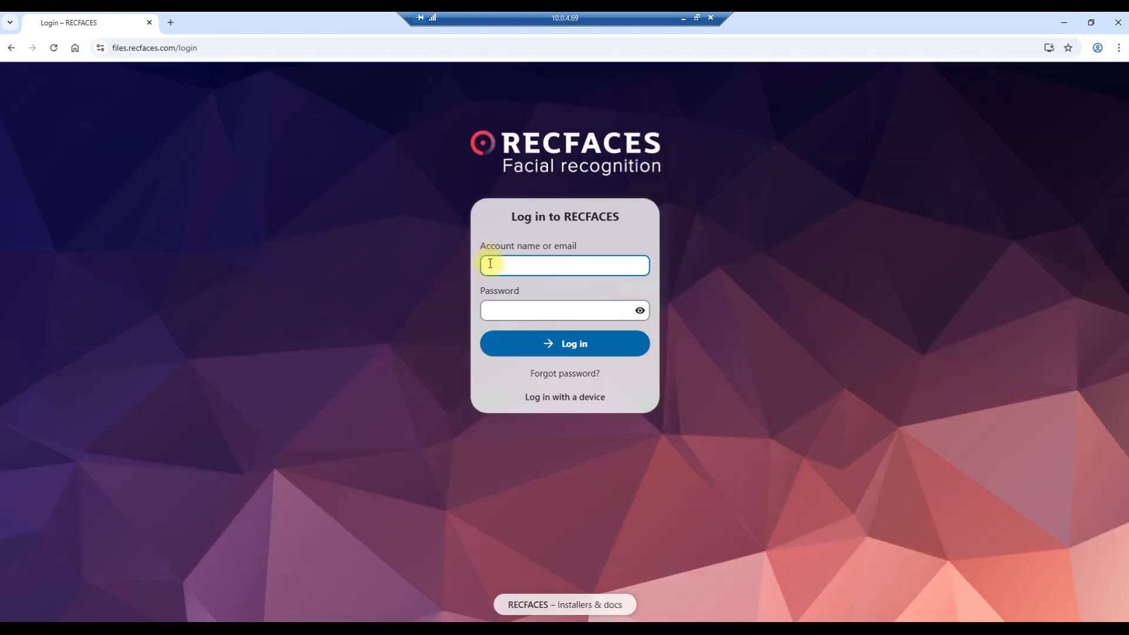
Log in to the RECFACES file portal with the account name and password.
key(ctrl+v)
click(494, 310)
key(ctrl+v)
click(535, 343)
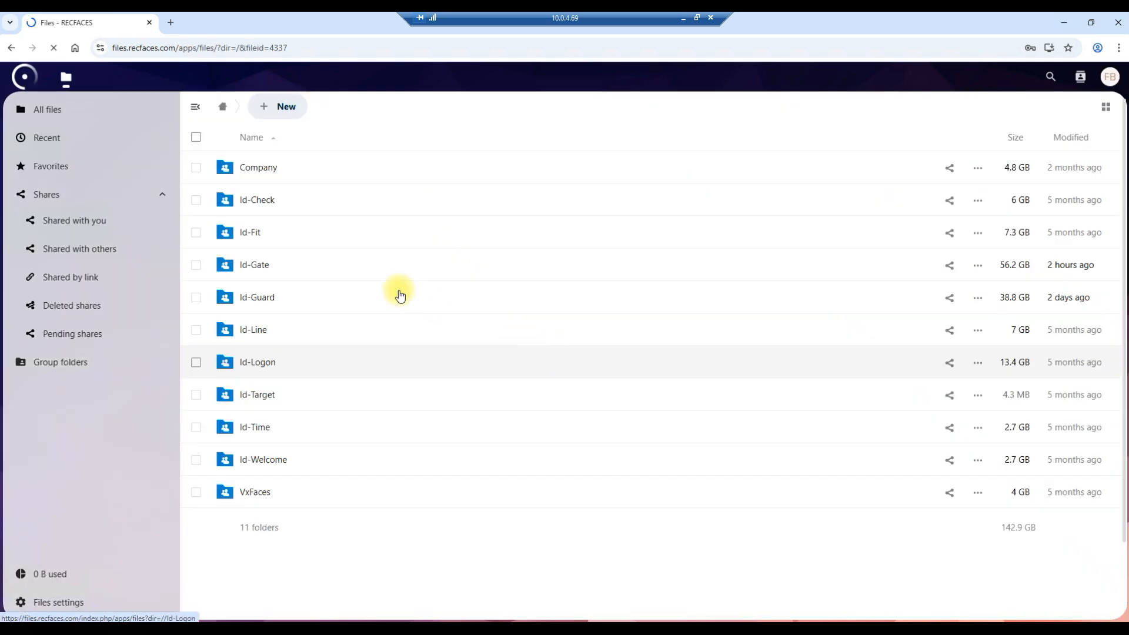
Download the Id-Gate_2.16.321.1.build_20250724-21.27-signed.exe installer from the Windows distributions folder of Id-Gate version 2.16.321.
click(303, 266)
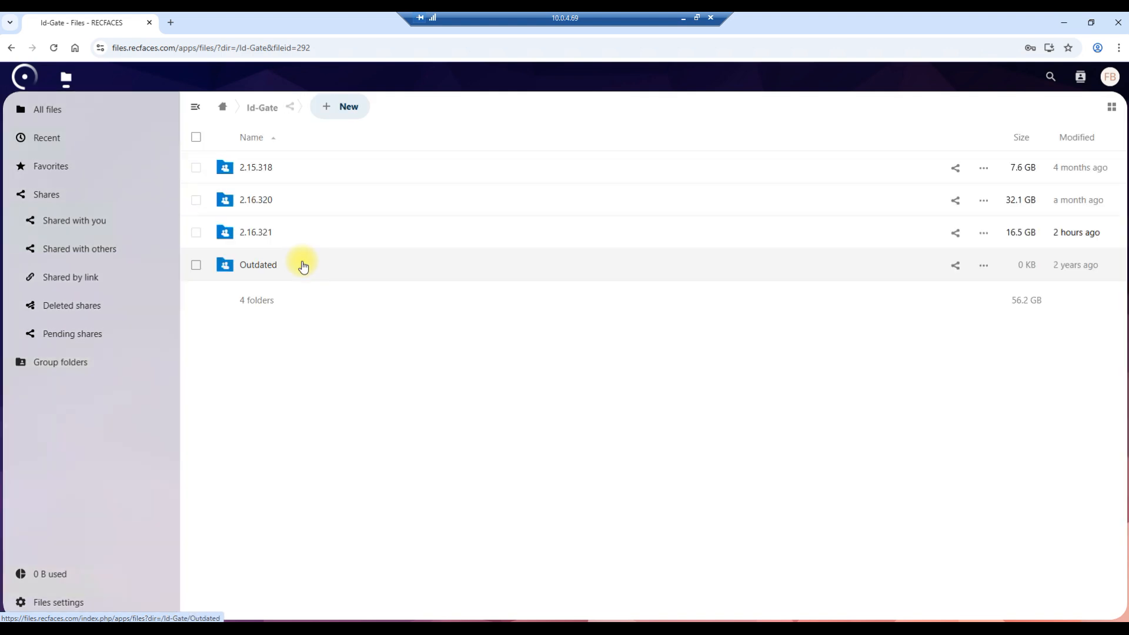
click(269, 233)
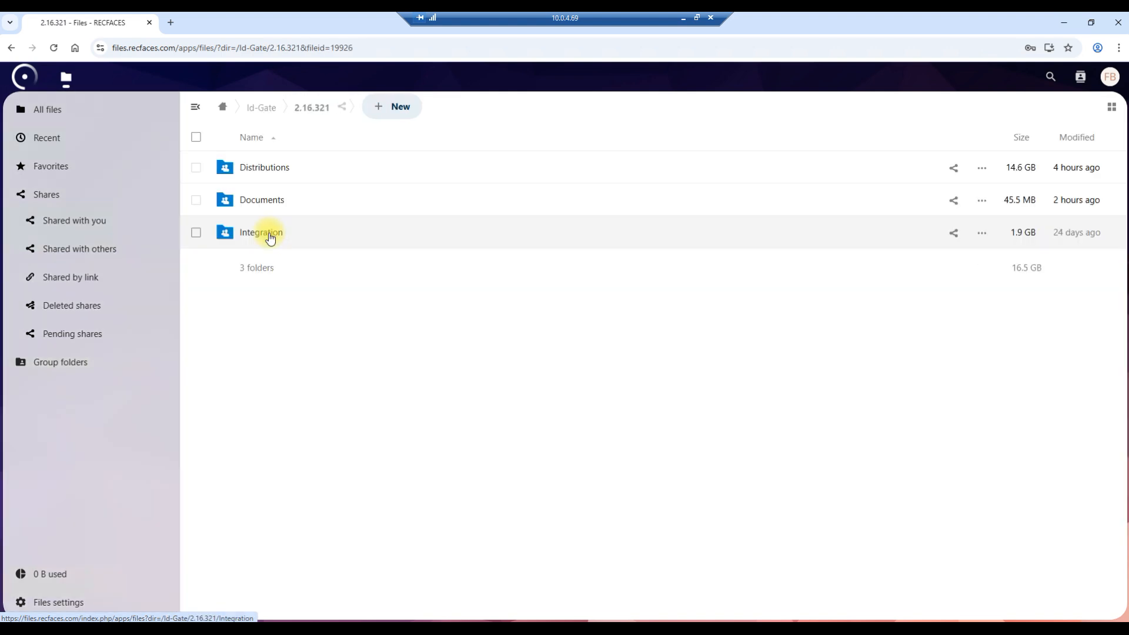
click(307, 172)
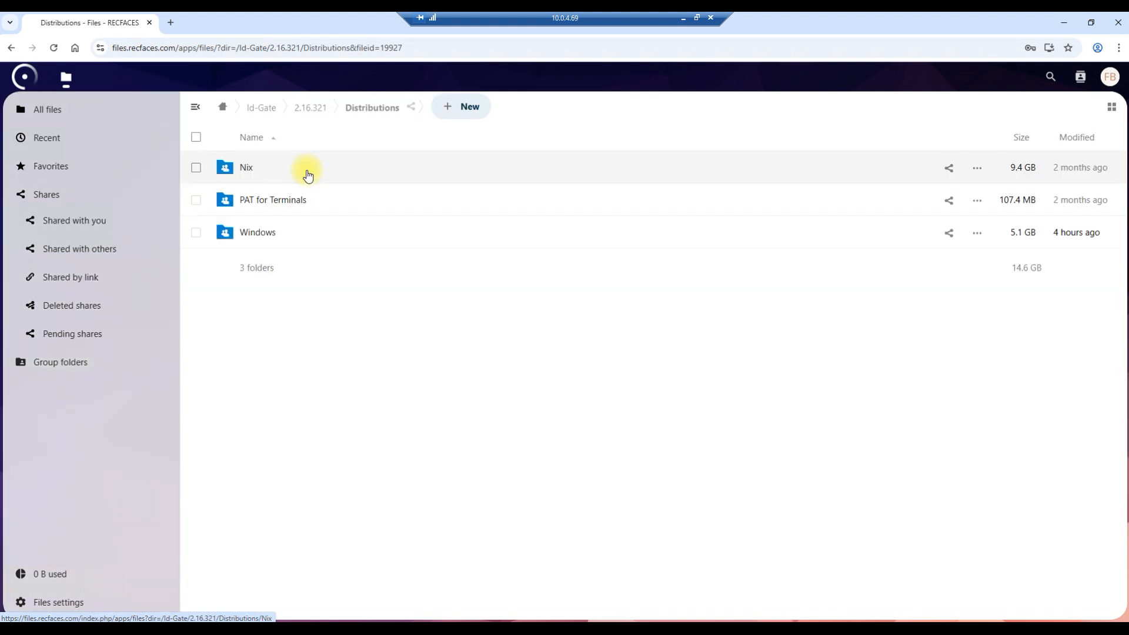
click(348, 232)
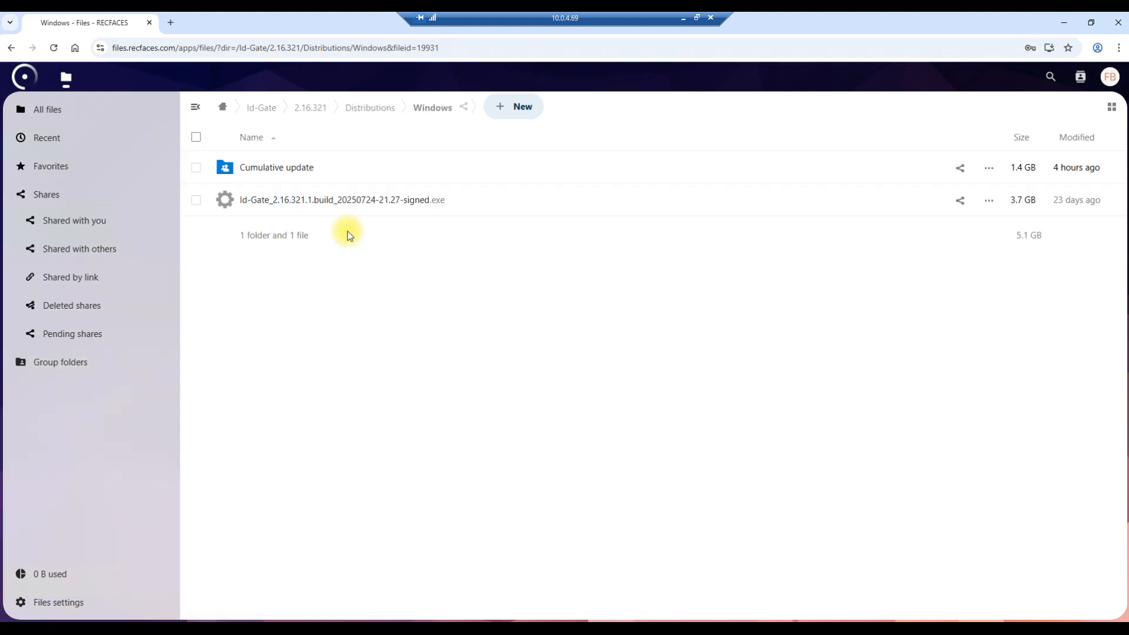
click(197, 200)
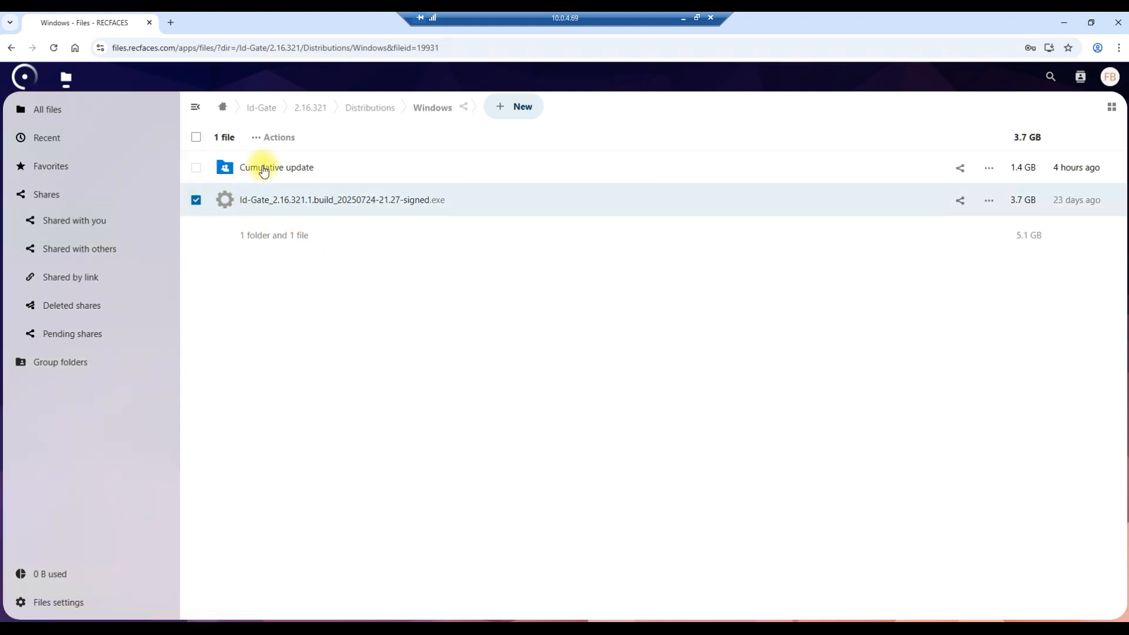
click(273, 139)
click(270, 189)
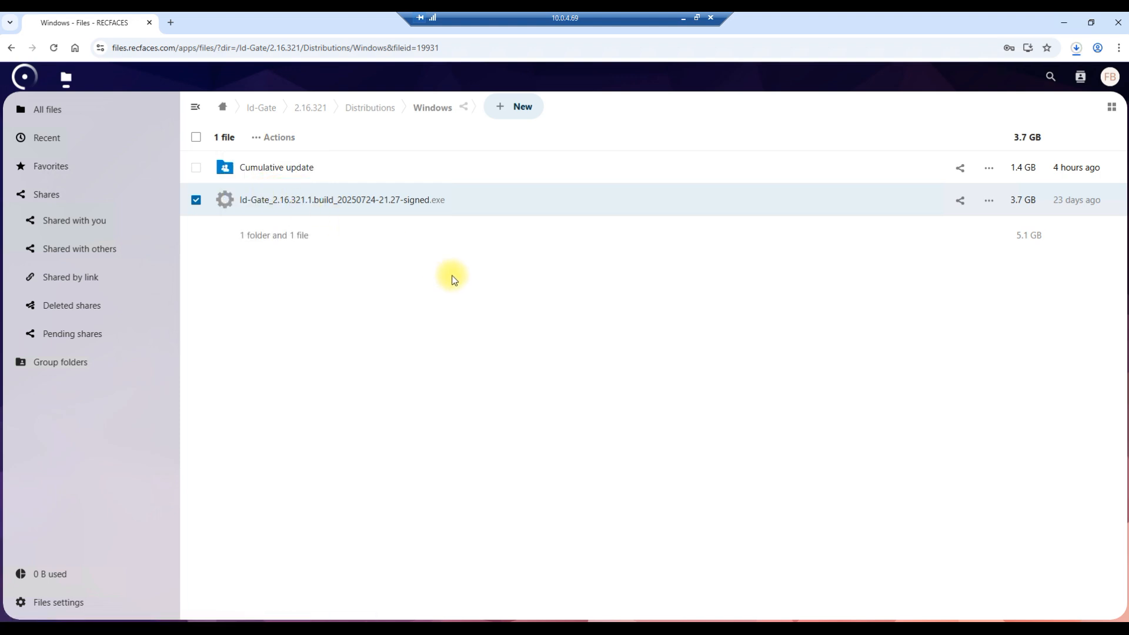
Download Id-Gate_Administrator_Guide_V2.16.321_EN.pdf from the EN documents folder of Id-Gate version 2.16.321.
click(316, 110)
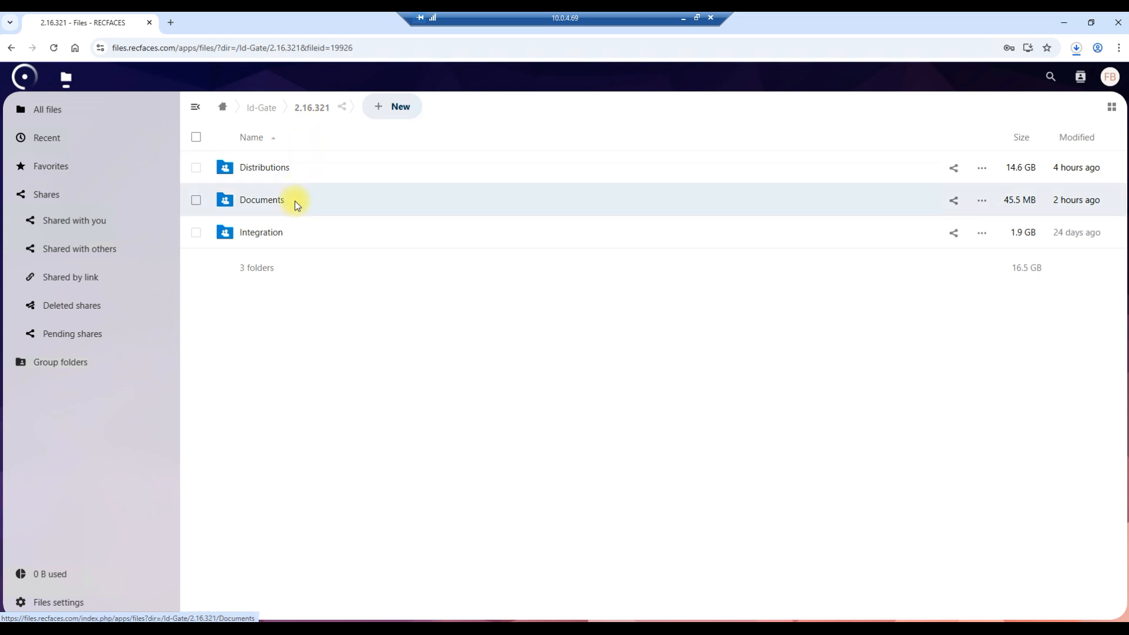
click(296, 201)
click(292, 170)
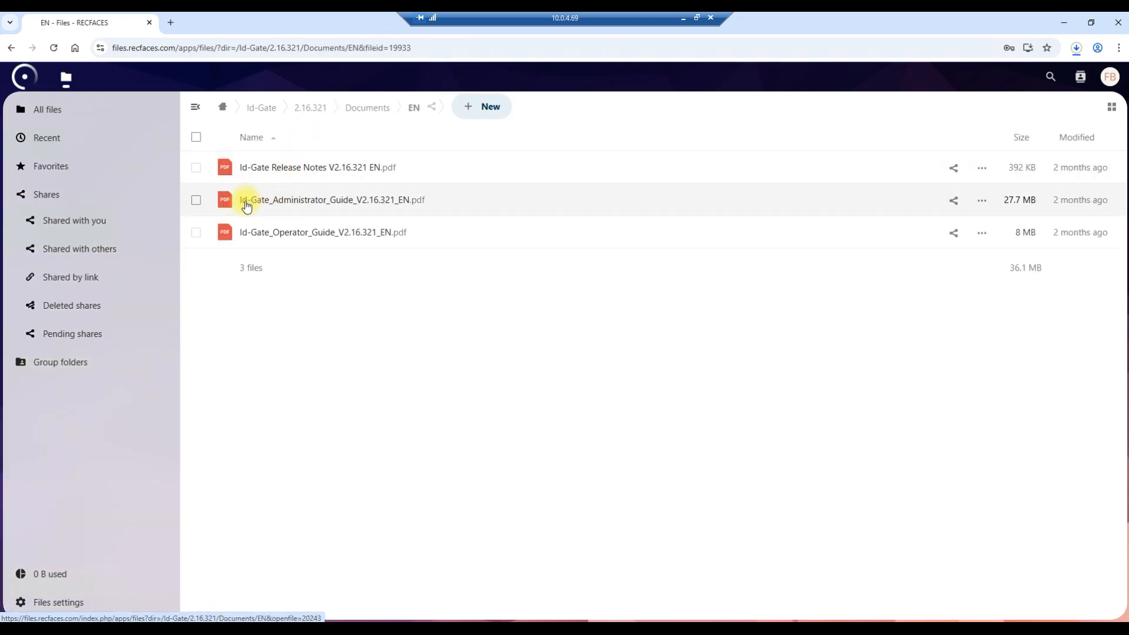
click(195, 200)
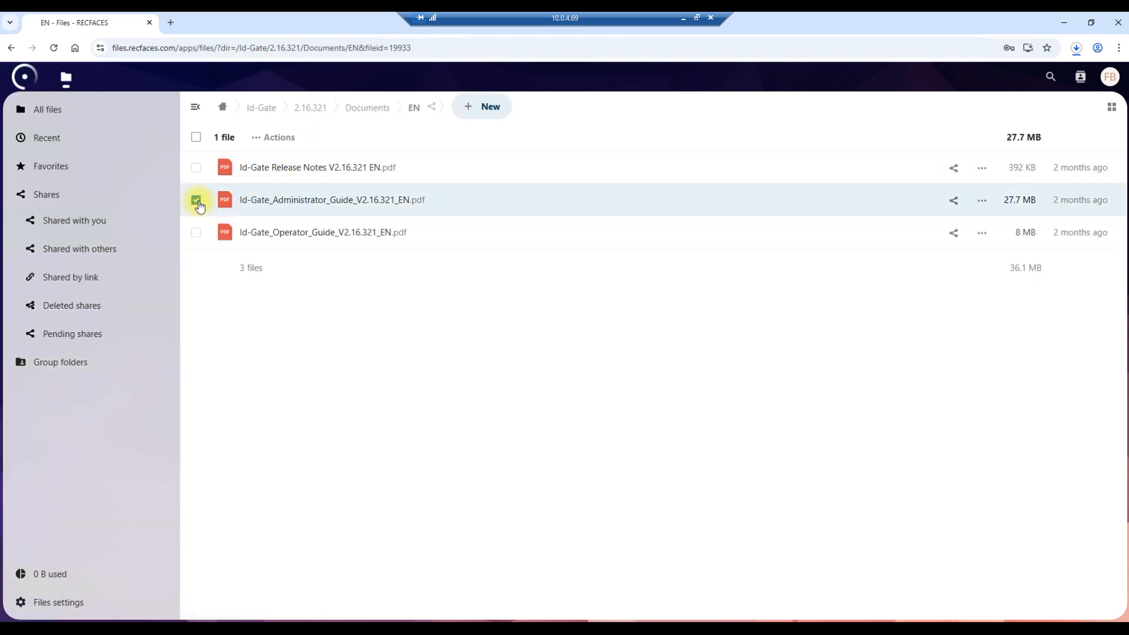
click(279, 137)
click(274, 187)
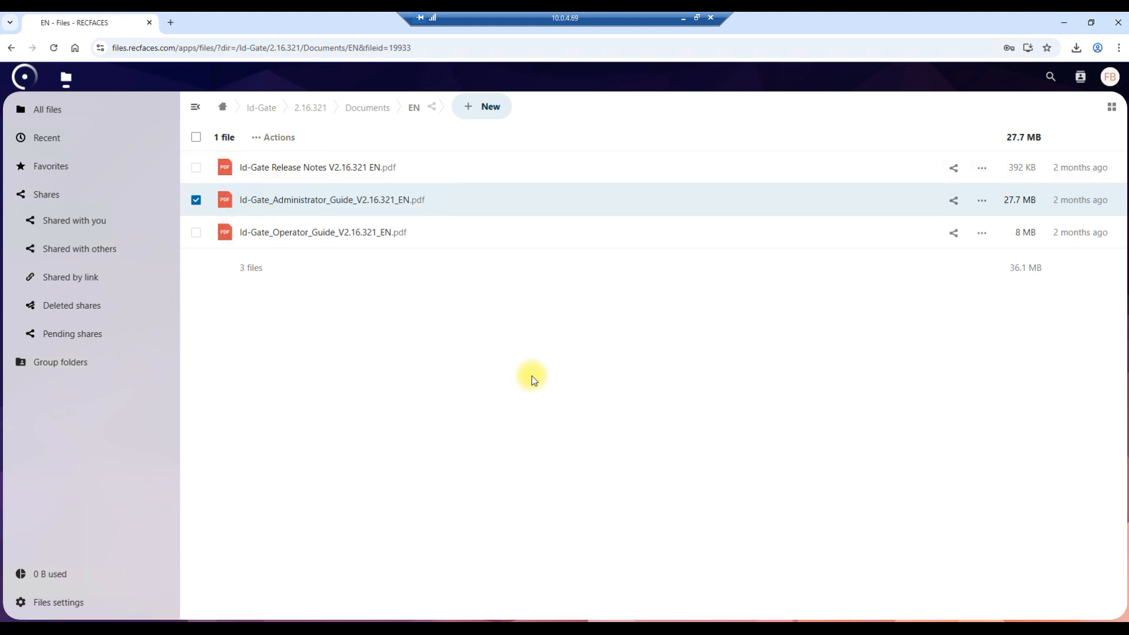
Minimize the browser and try to launch the Id-Gate installer from the desktop.
click(1064, 23)
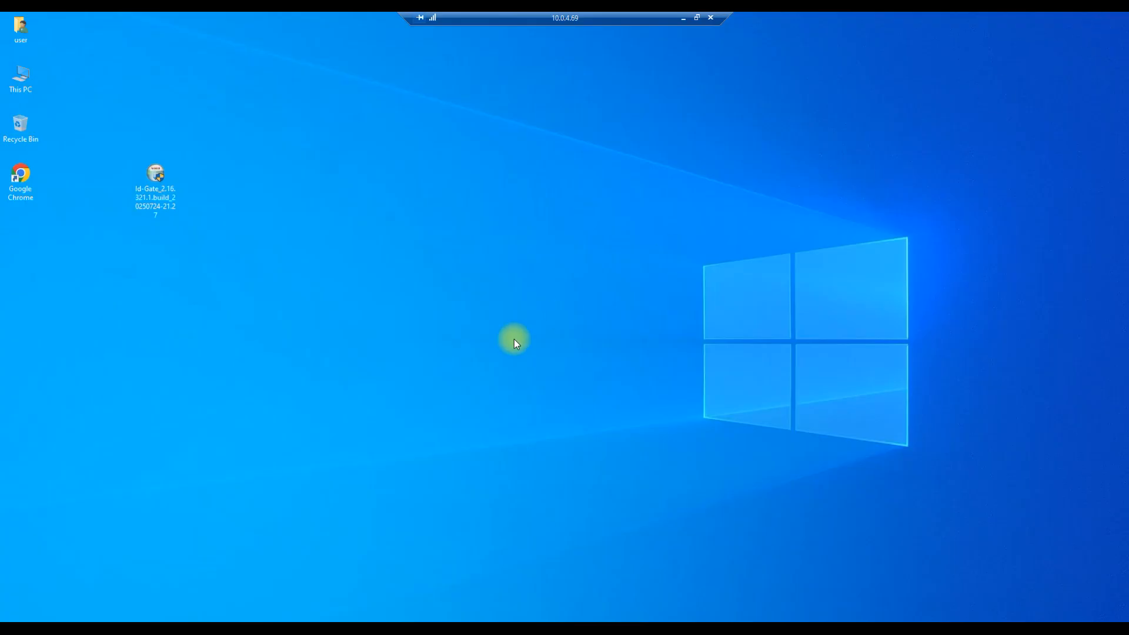
double_click(164, 179)
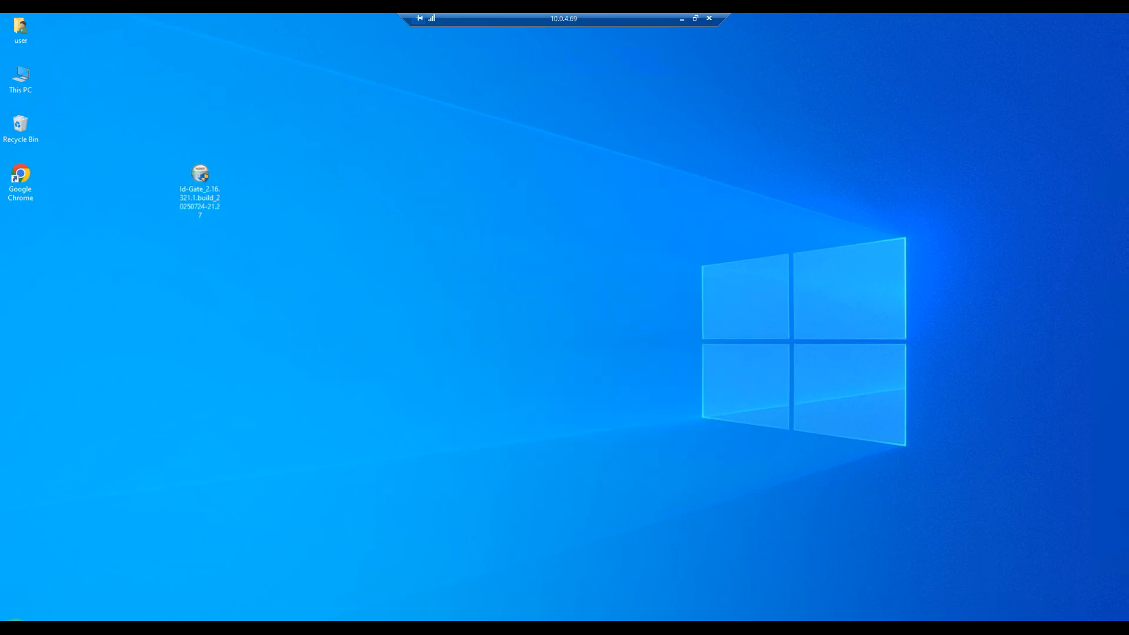
Switch to Windows Security and open the Virus & threat protection settings.
key(super)
scroll(122, 429, down, 8)
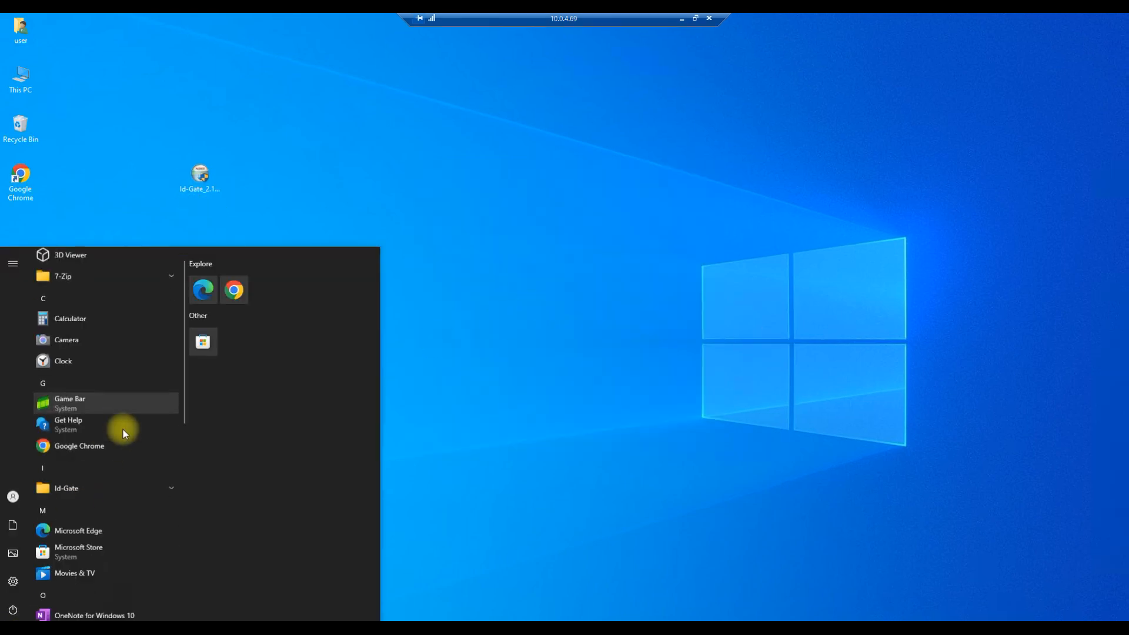
click(109, 555)
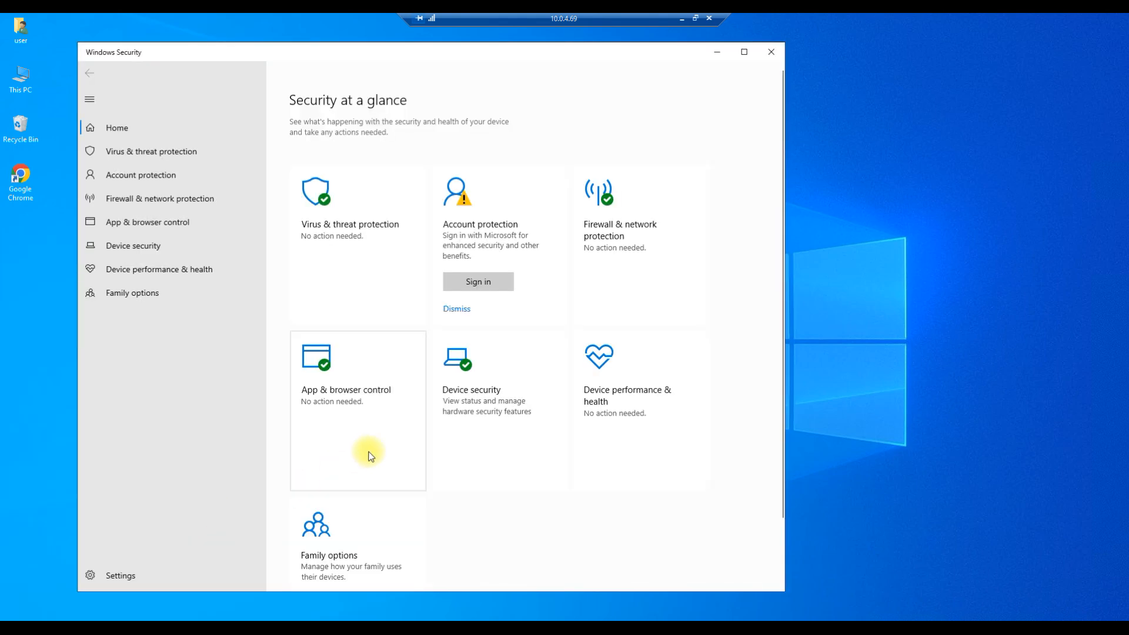
click(191, 152)
click(332, 394)
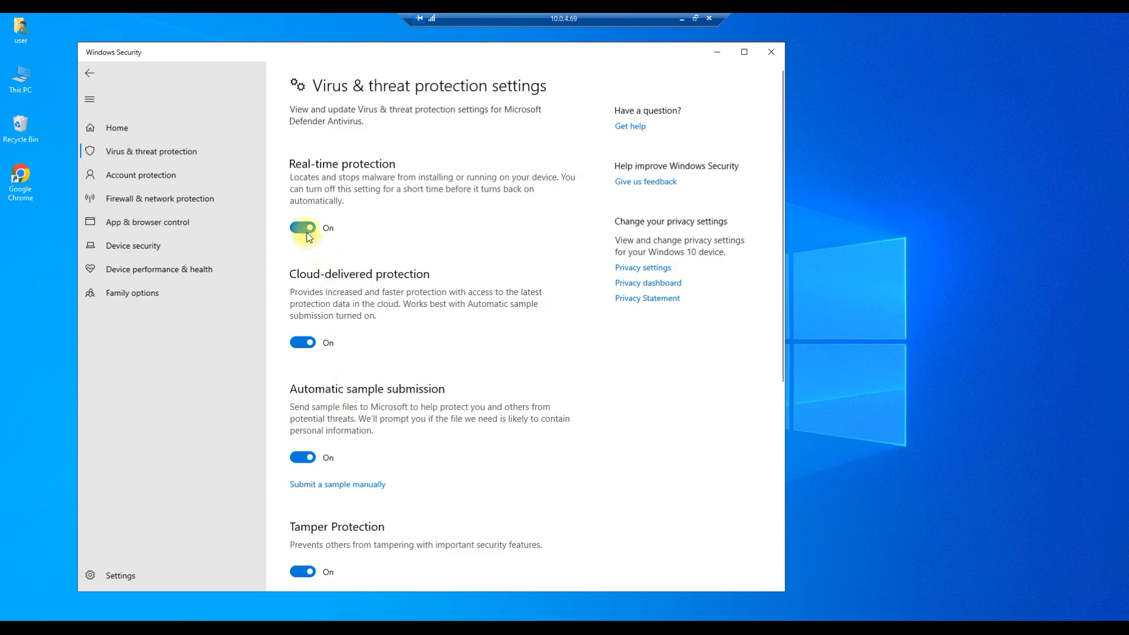
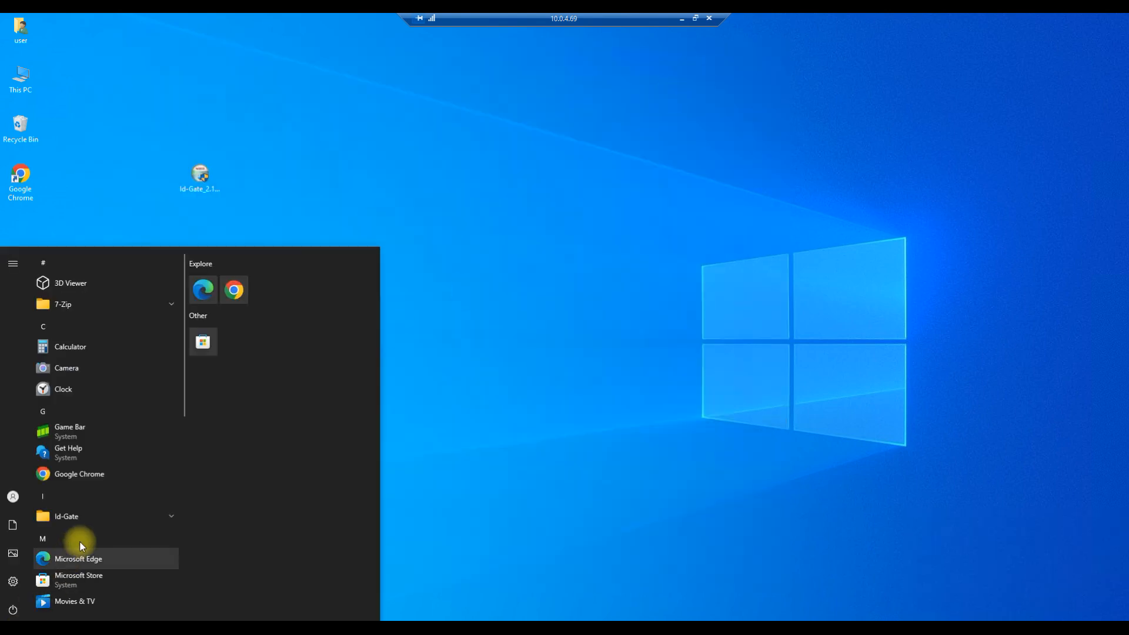
Turn off Windows Defender Firewall for both private and public networks in Control Panel and minimize the window.
text(con)
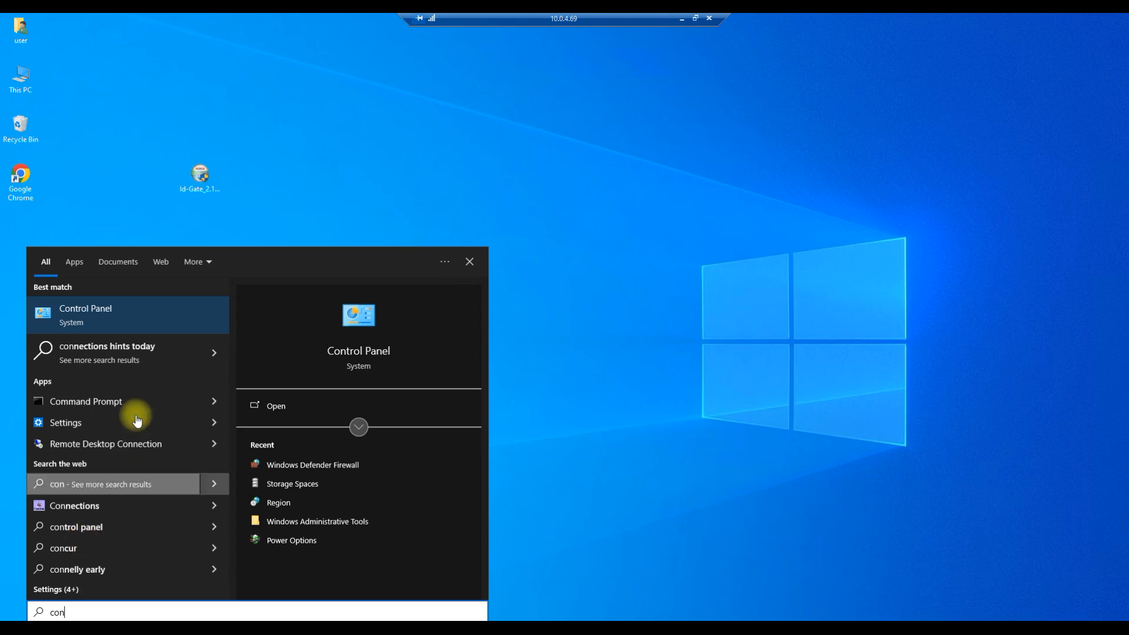
click(144, 306)
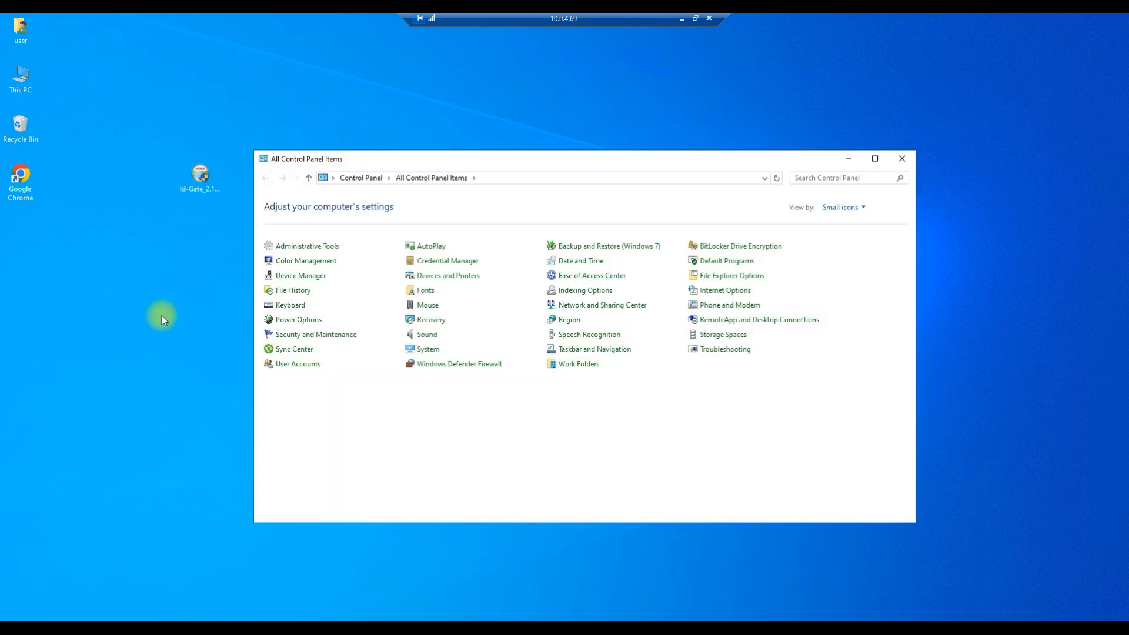
click(429, 364)
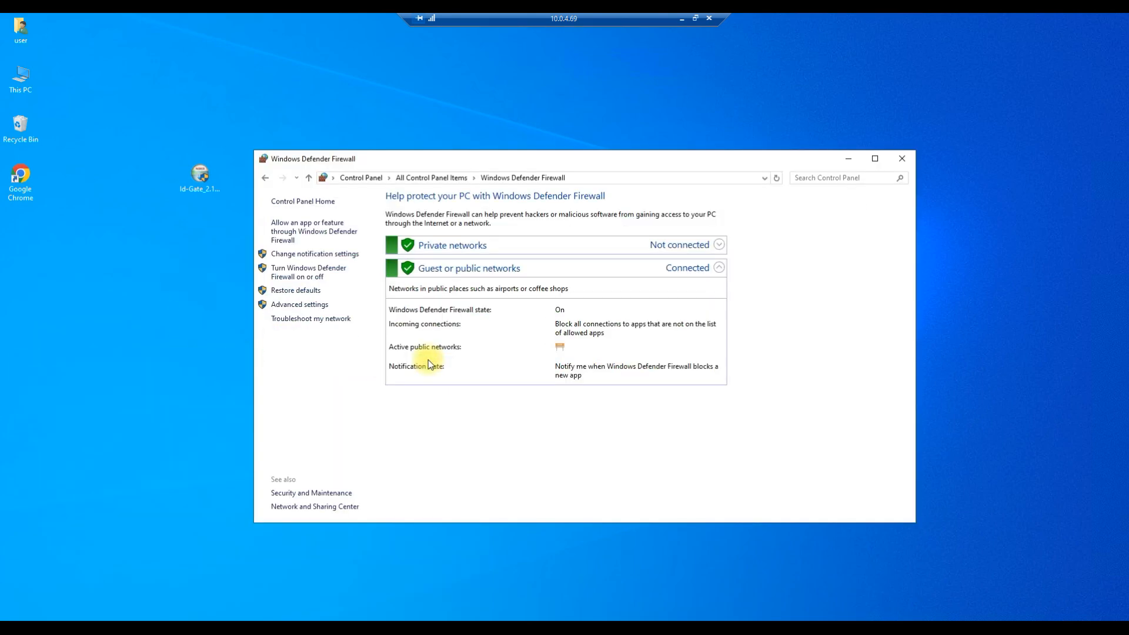
click(307, 277)
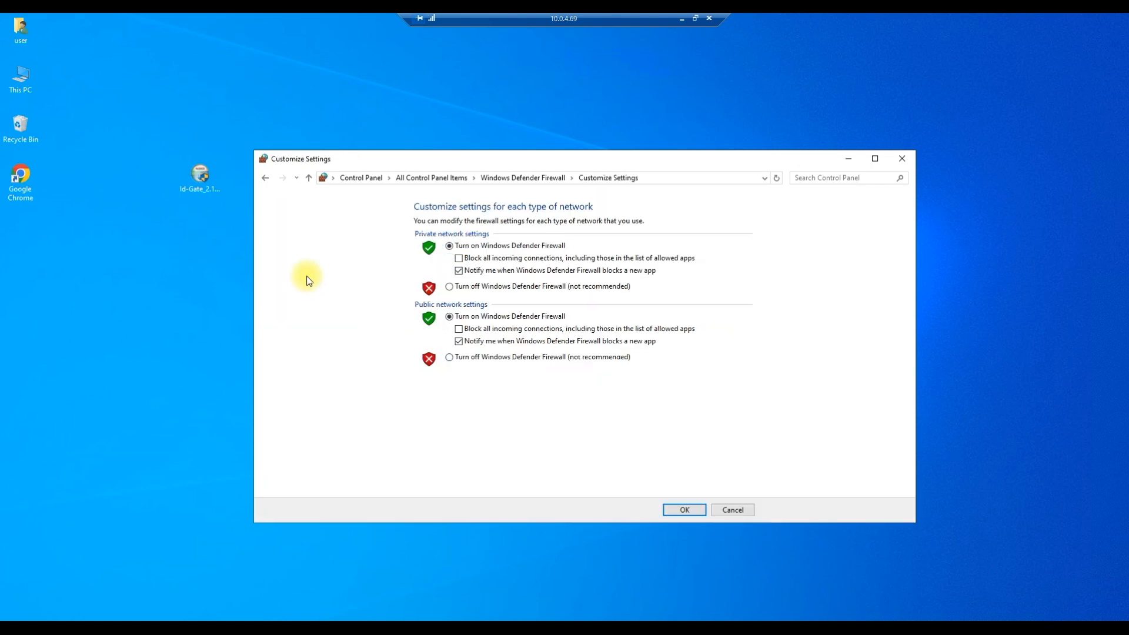
click(449, 286)
click(449, 357)
click(682, 510)
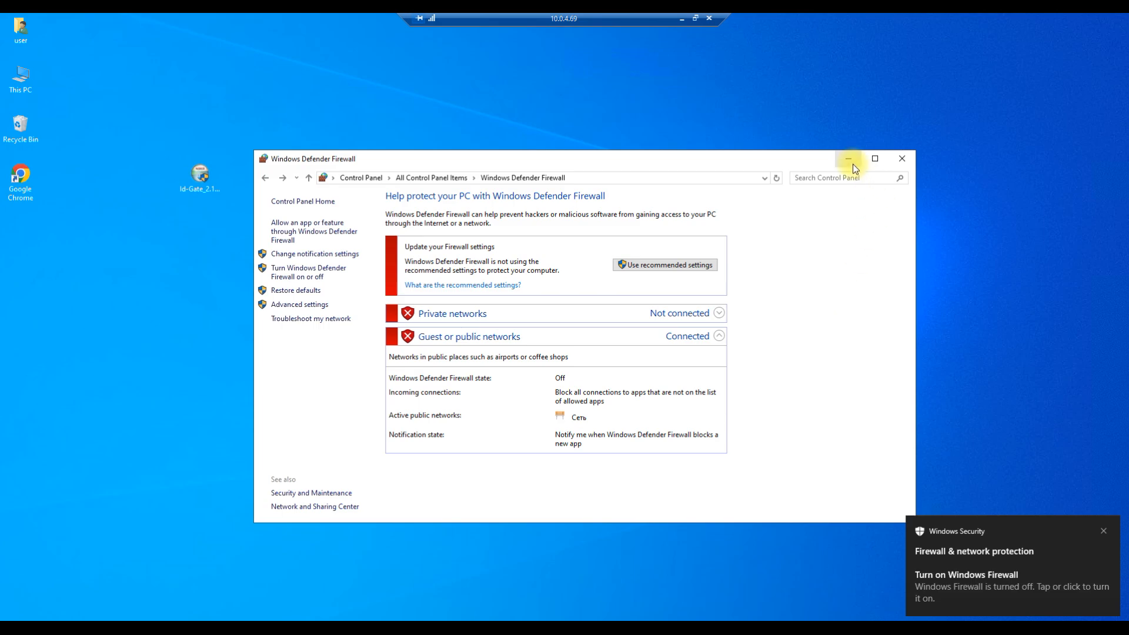
click(852, 162)
Run the Id-Gate installer from the desktop, allow it to make changes, select English and continue to the license agreement.
click(200, 177)
double_click(200, 177)
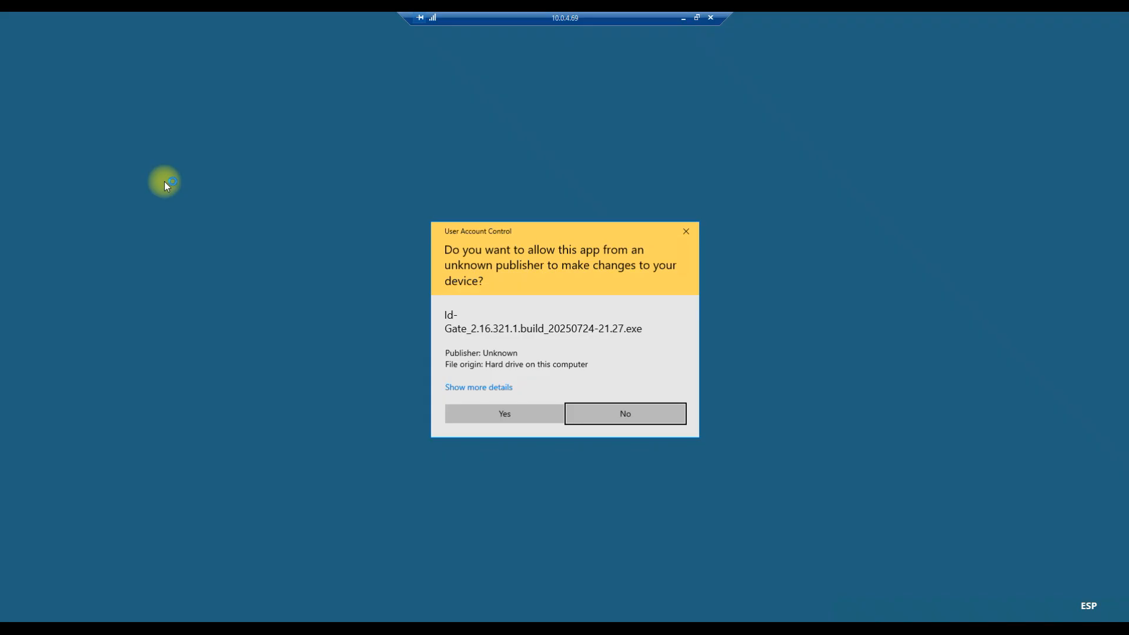
click(525, 415)
click(584, 325)
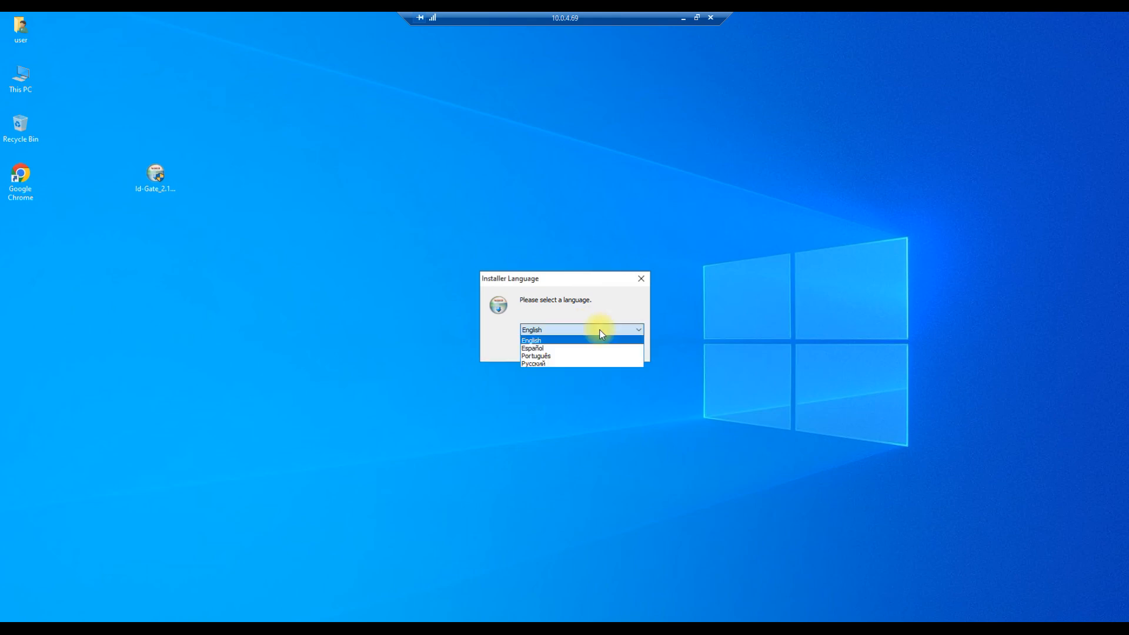
click(569, 340)
click(569, 349)
click(628, 410)
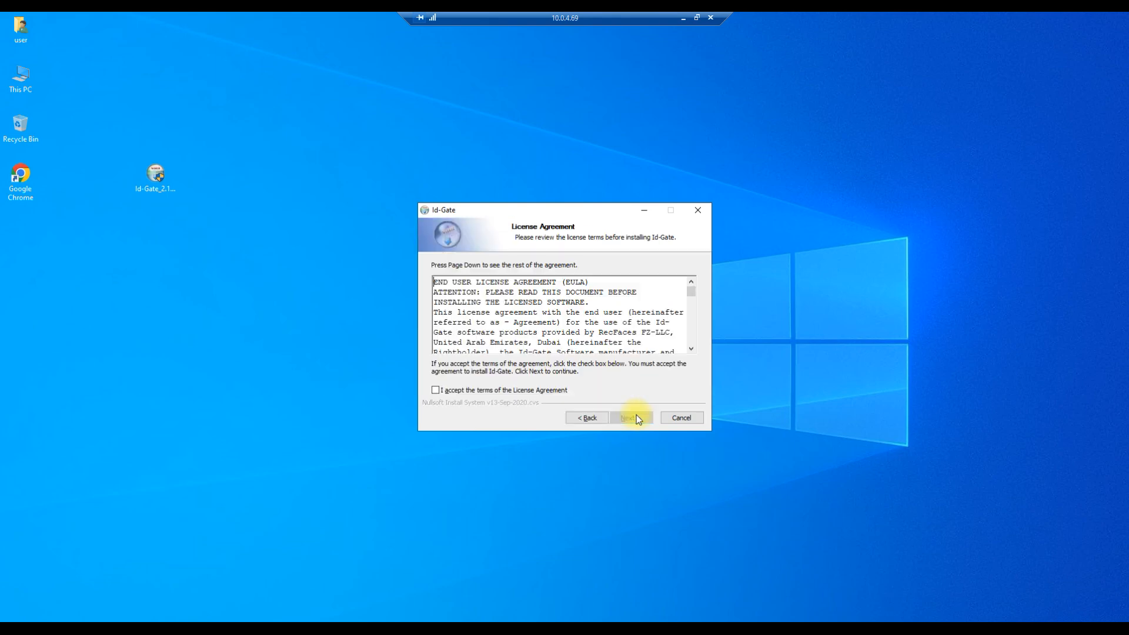
Review and accept the terms of the Id-Gate License Agreement and proceed to the installation method.
scroll(648, 305, down, 6)
scroll(647, 305, down, 10)
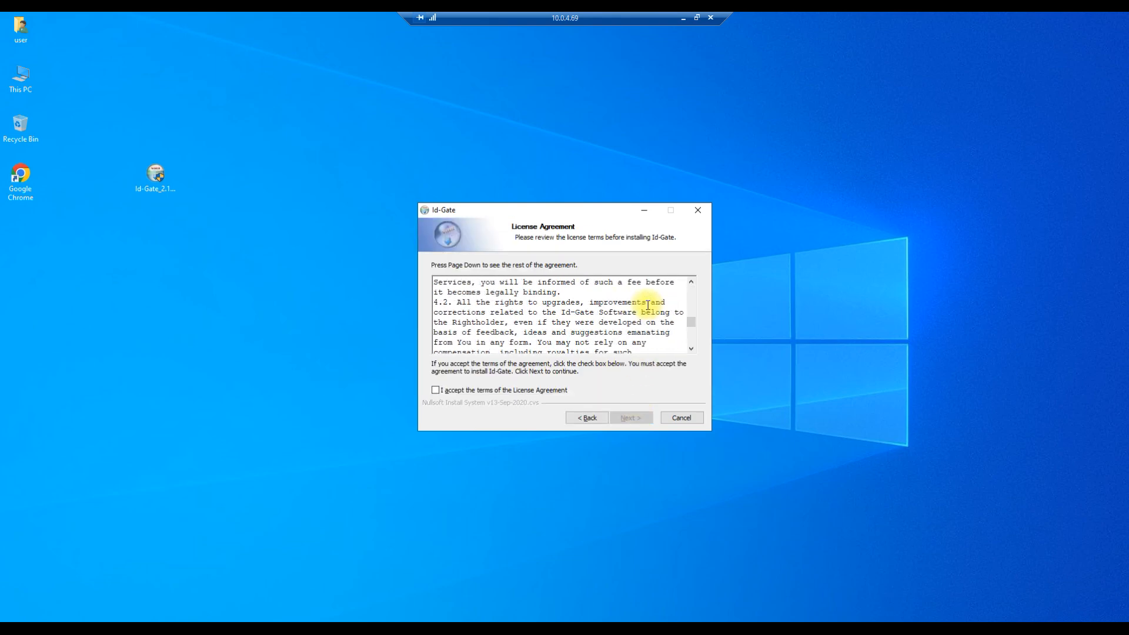
click(436, 391)
click(629, 416)
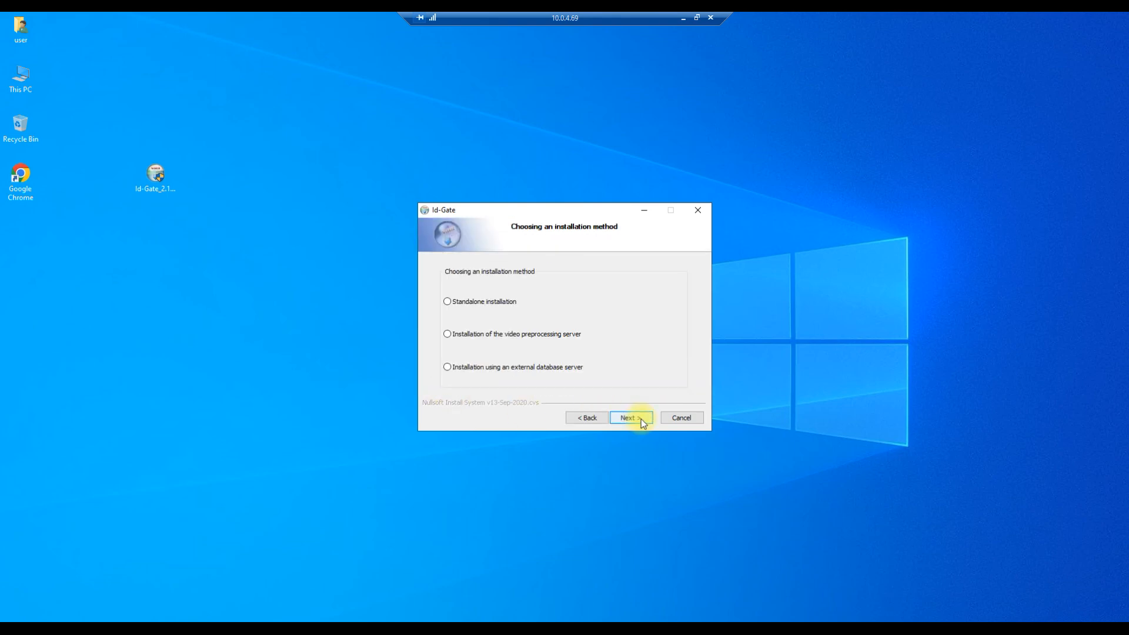
Continue through the setup pages, select Add tracker #01 among the components, install Id-Gate and finish with Reboot now.
click(635, 416)
click(640, 418)
click(637, 417)
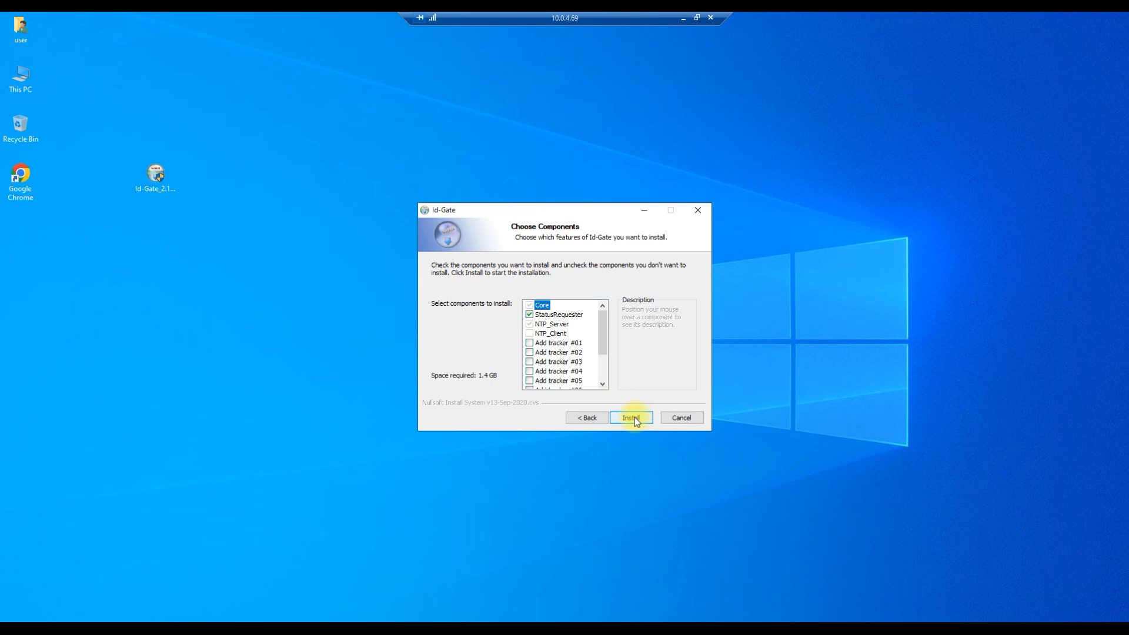
click(559, 343)
click(641, 418)
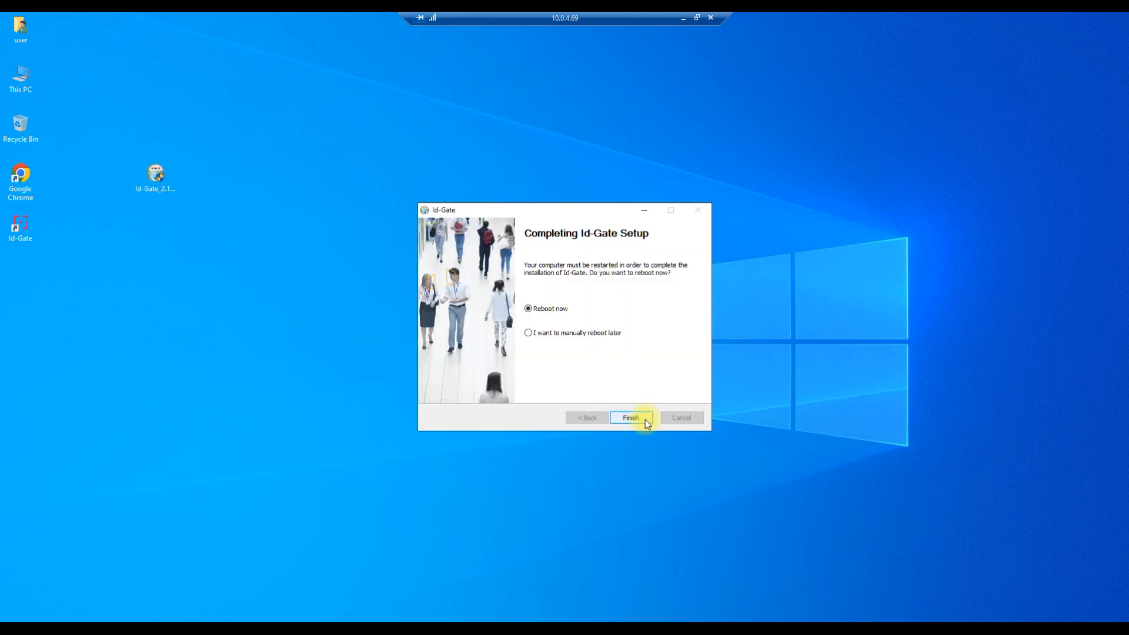
click(645, 418)
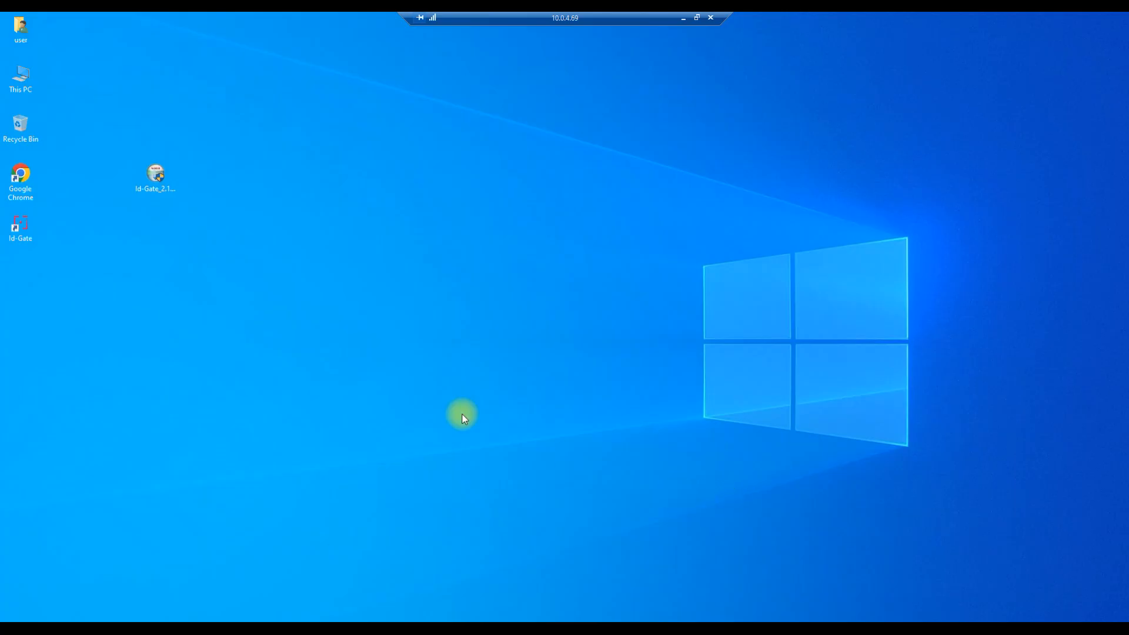
Launch Id-Gate from the desktop in a maximized browser window, and open the Id-Gate Administrator Guide PDF from the Downloads folder.
double_click(29, 227)
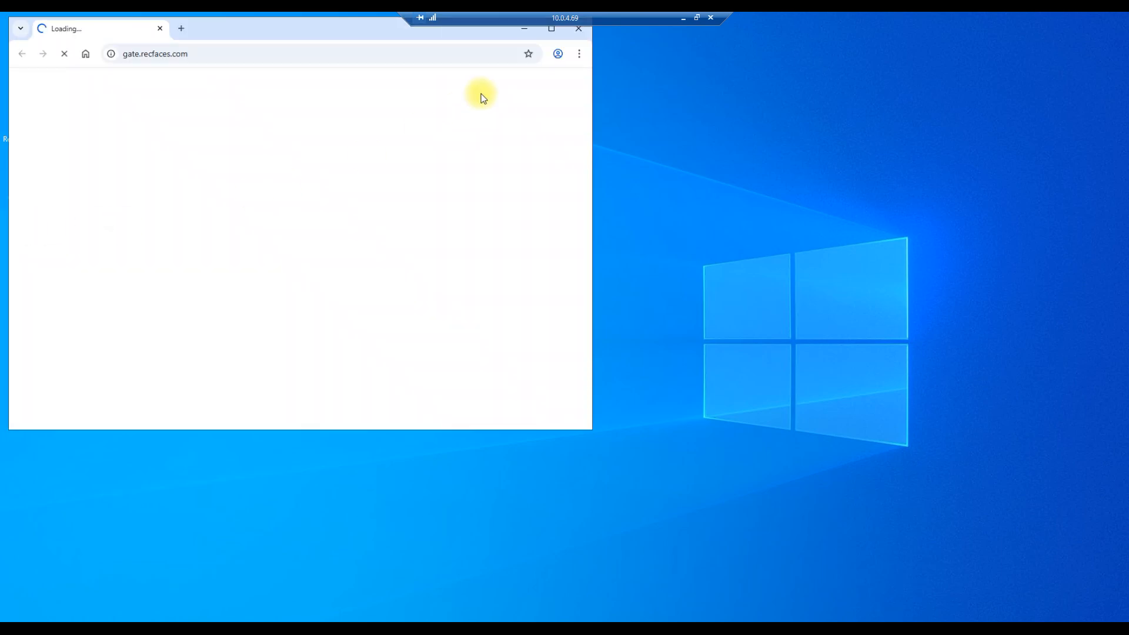
click(559, 31)
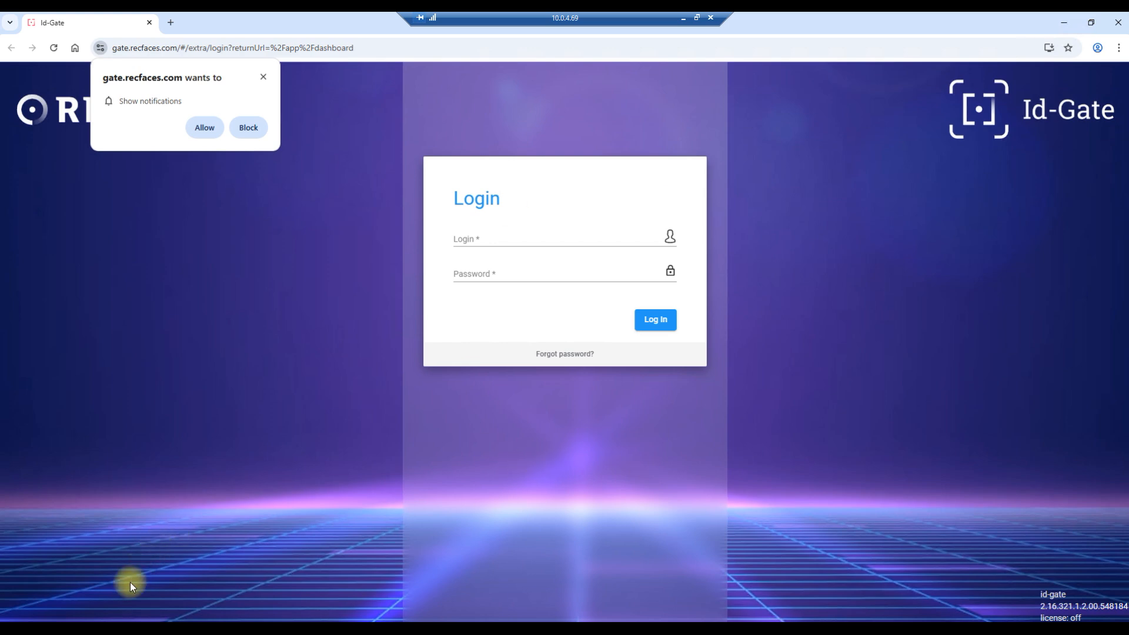
key(super+e)
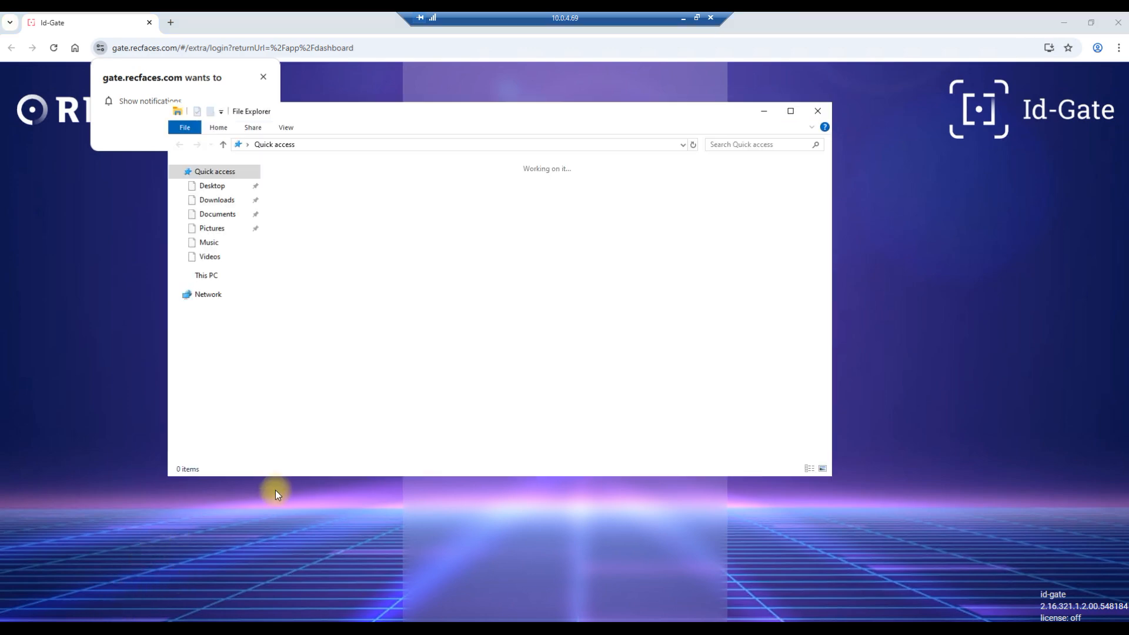
click(213, 204)
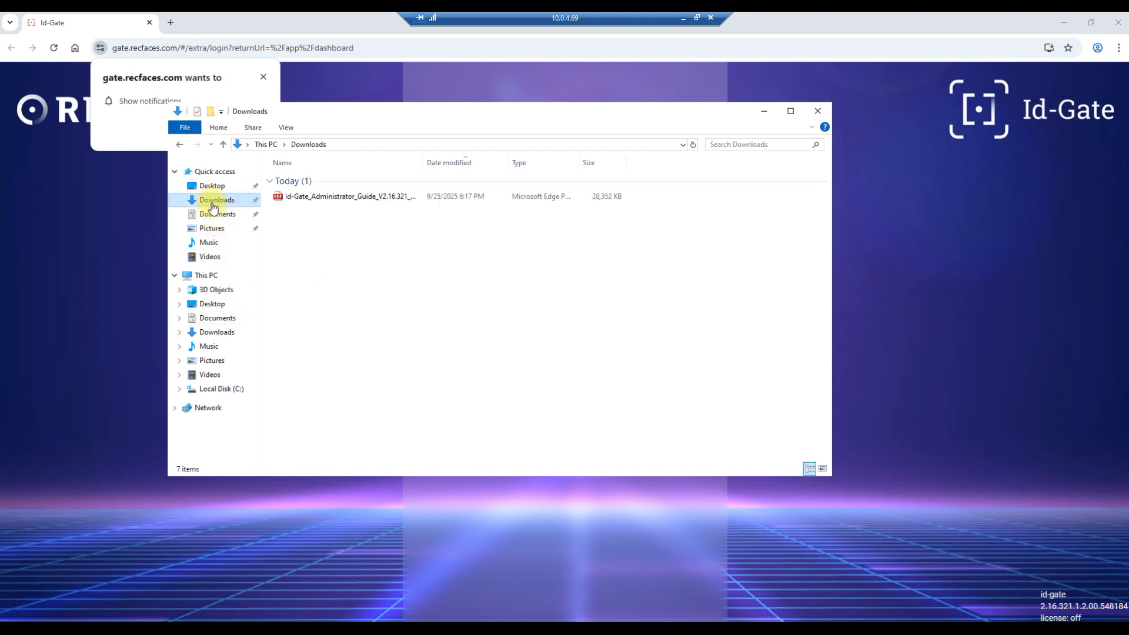
double_click(301, 198)
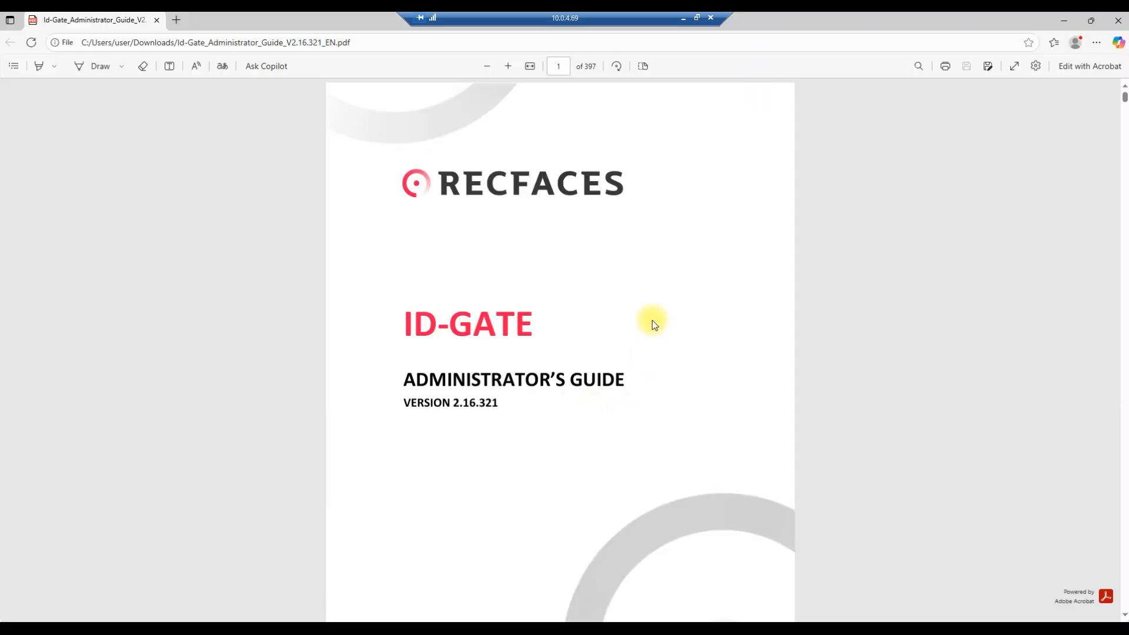
Find the administrator login credentials for the first launch in section 2.5, Launching the System, of the guide.
scroll(656, 322, down, 10)
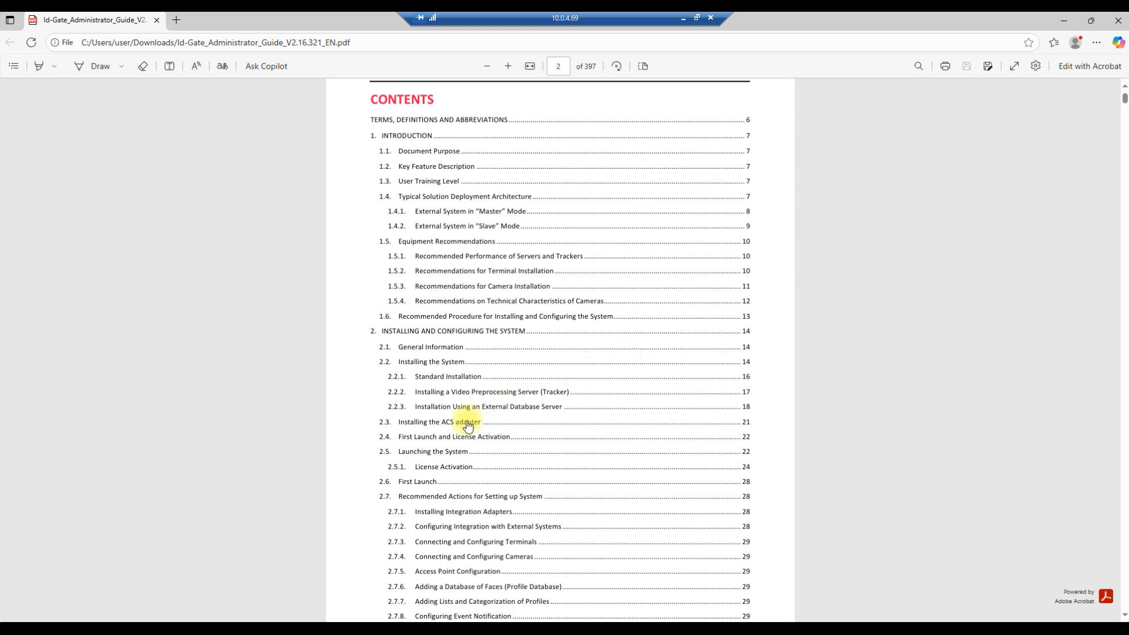
click(435, 437)
scroll(645, 311, down, 2)
scroll(643, 310, down, 1)
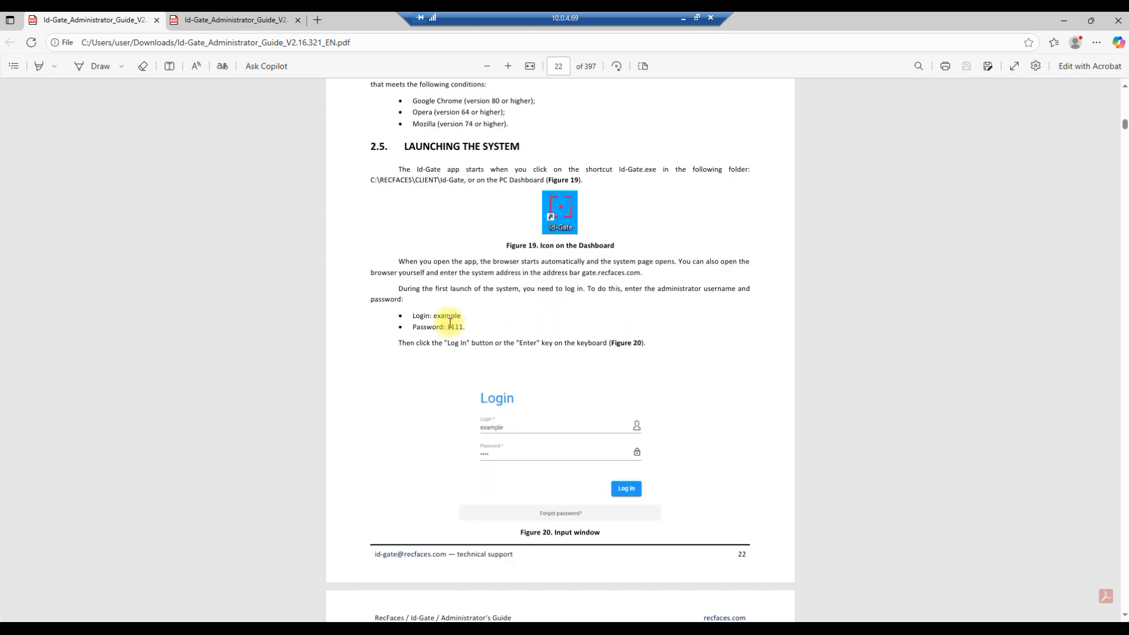
drag(406, 313, 469, 327)
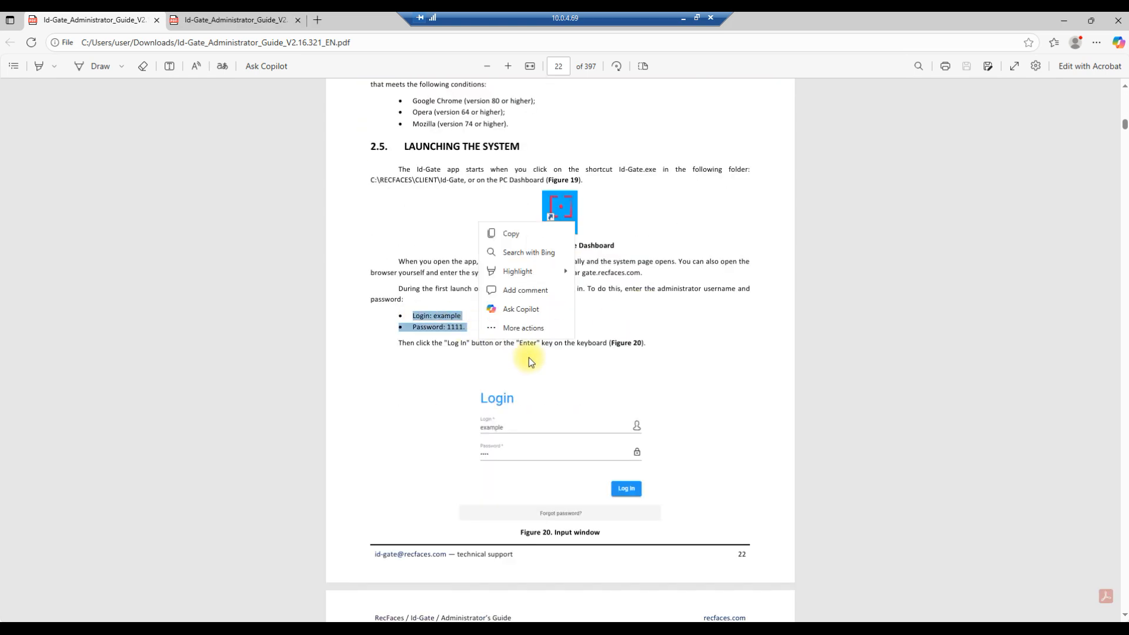
click(449, 325)
Switch back to the Id-Gate login page in Chrome and log in as example with the default account password.
click(139, 627)
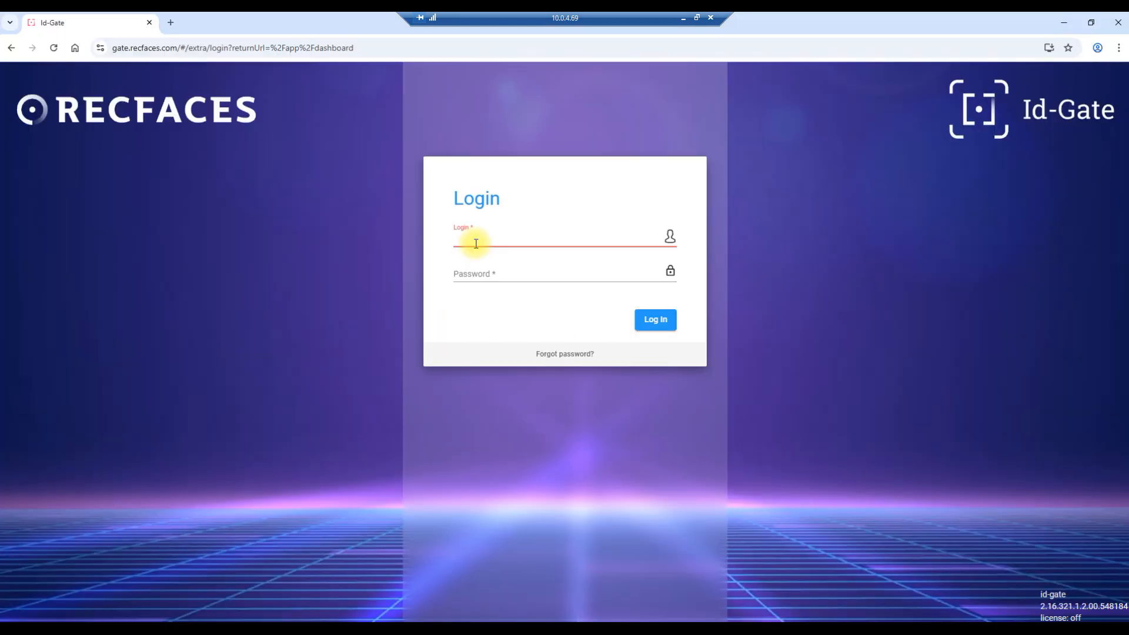
text(example)
click(494, 271)
text(••••)
click(653, 320)
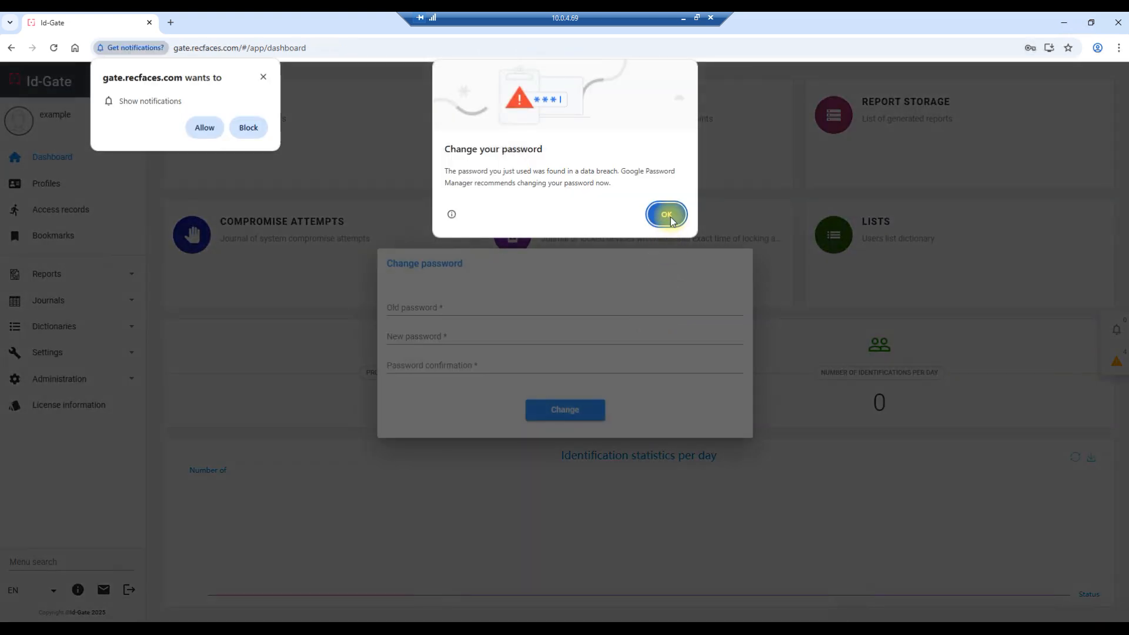
Dismiss the browser's password warning, allow notifications from gate.recfaces.com and decline saving the password.
click(667, 215)
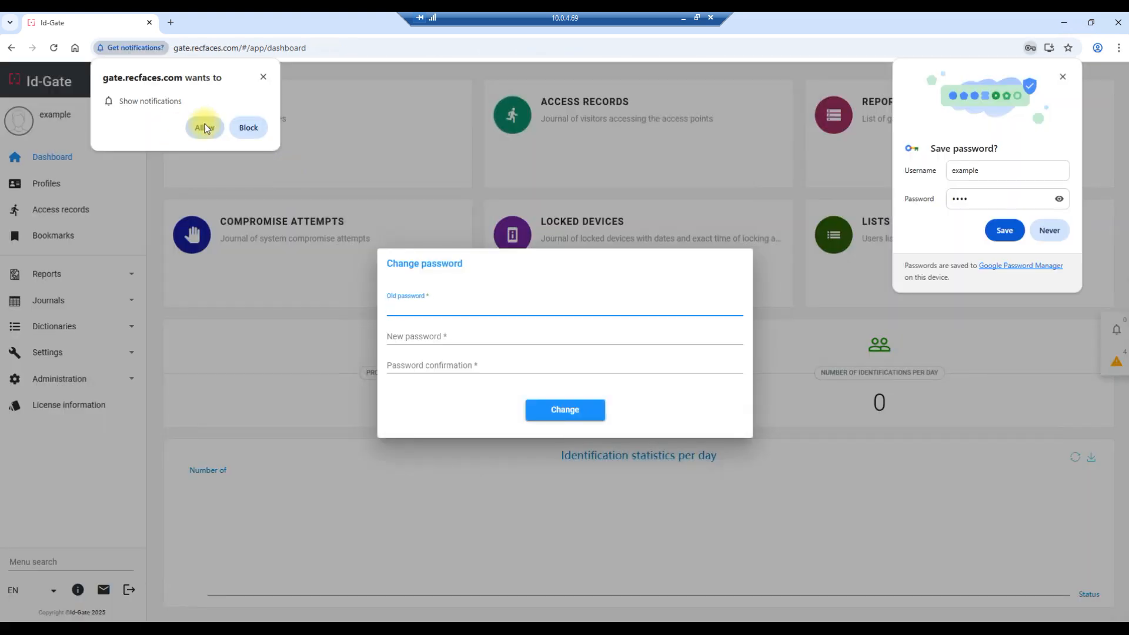
click(203, 127)
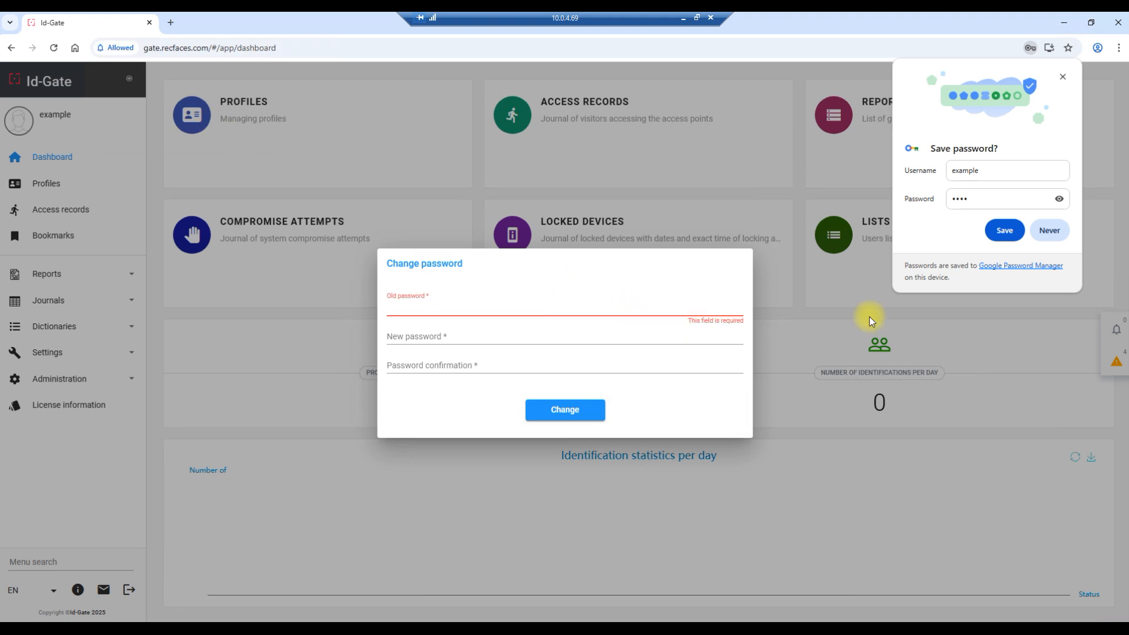
click(1063, 77)
Change the account password by entering the old password, the new password and its confirmation.
text(••••)
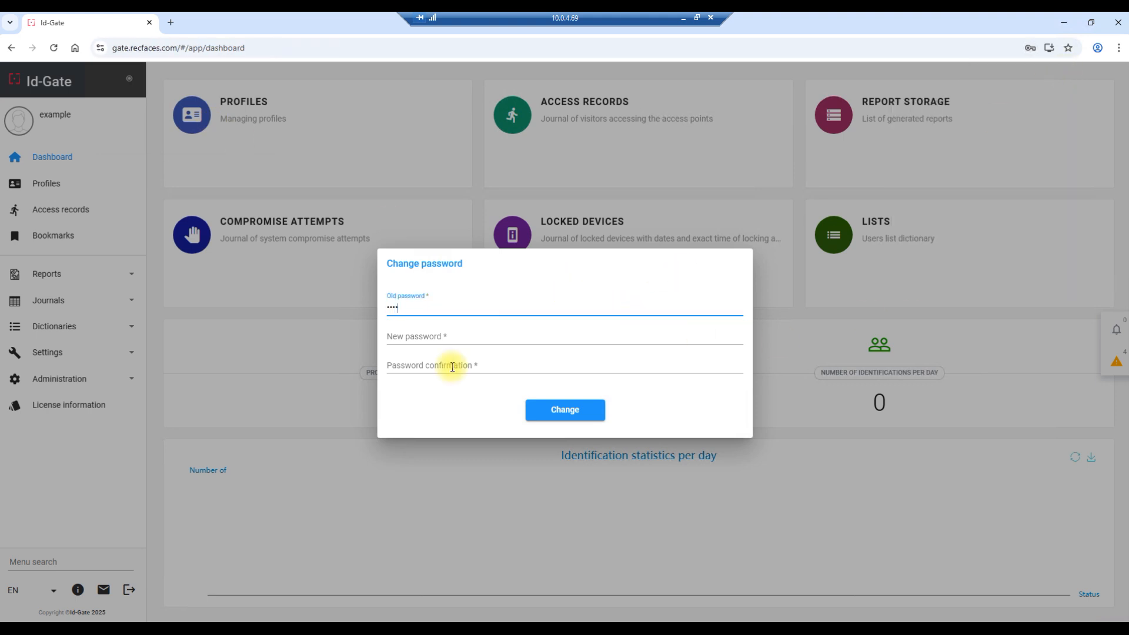
click(433, 334)
text(•••••)
click(441, 365)
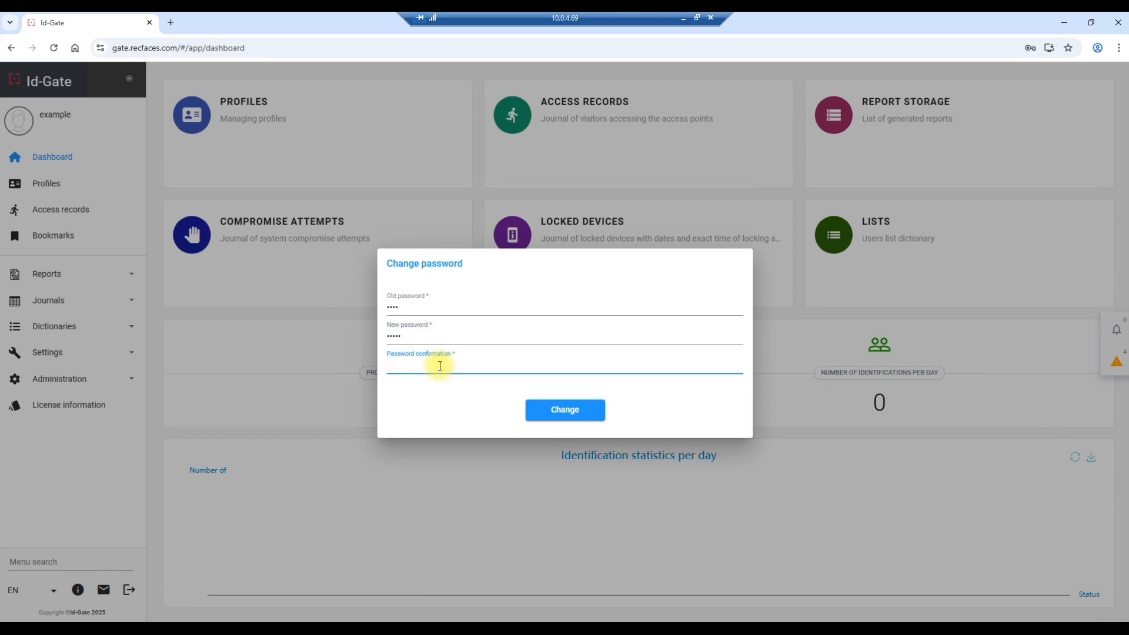
click(592, 407)
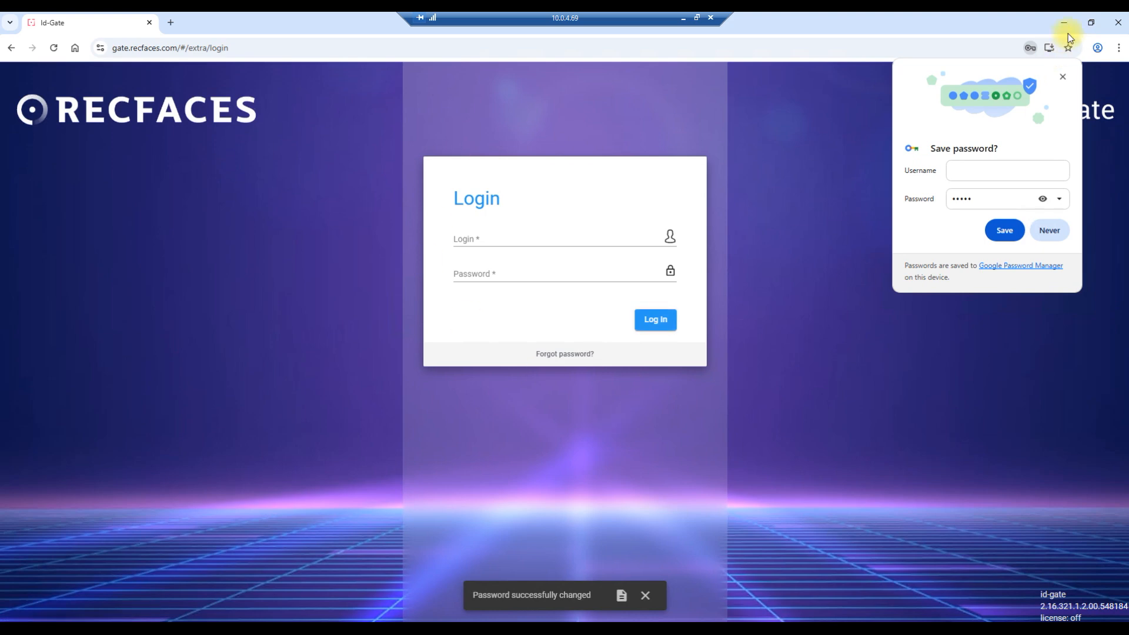
Close the save-password offer and log in to Id-Gate again as example with the new account password.
click(1062, 76)
click(527, 241)
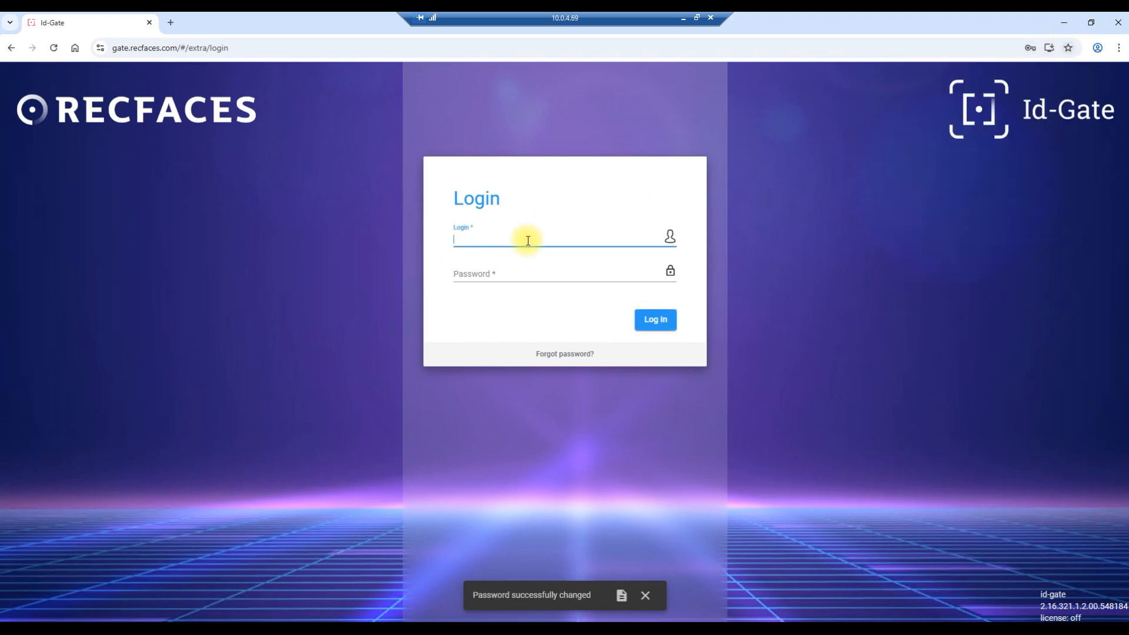
click(526, 276)
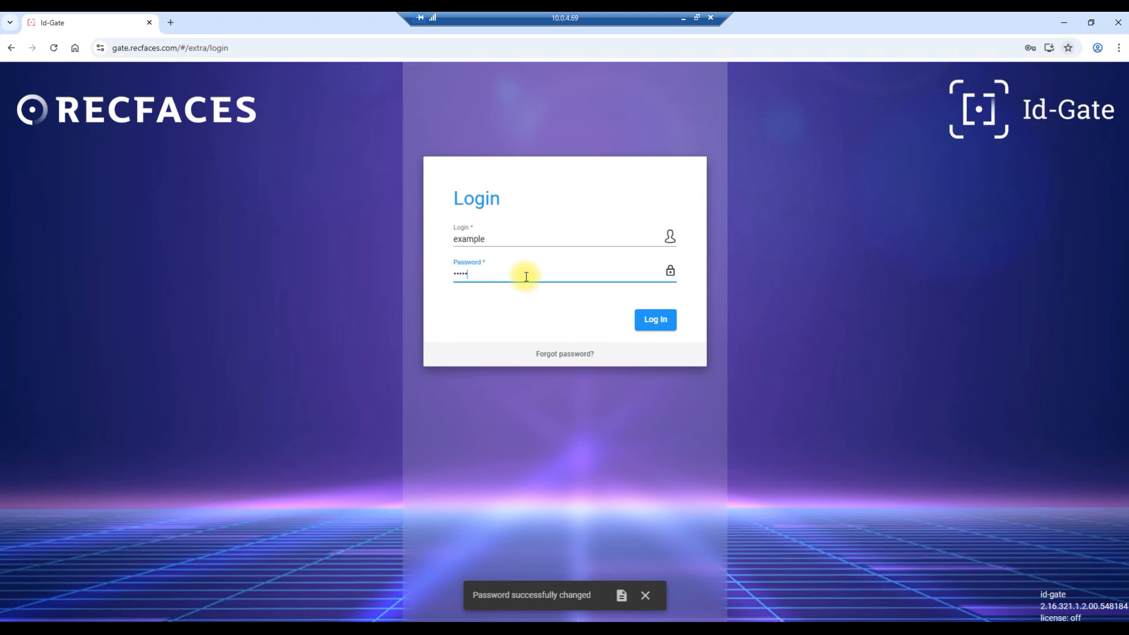
click(653, 319)
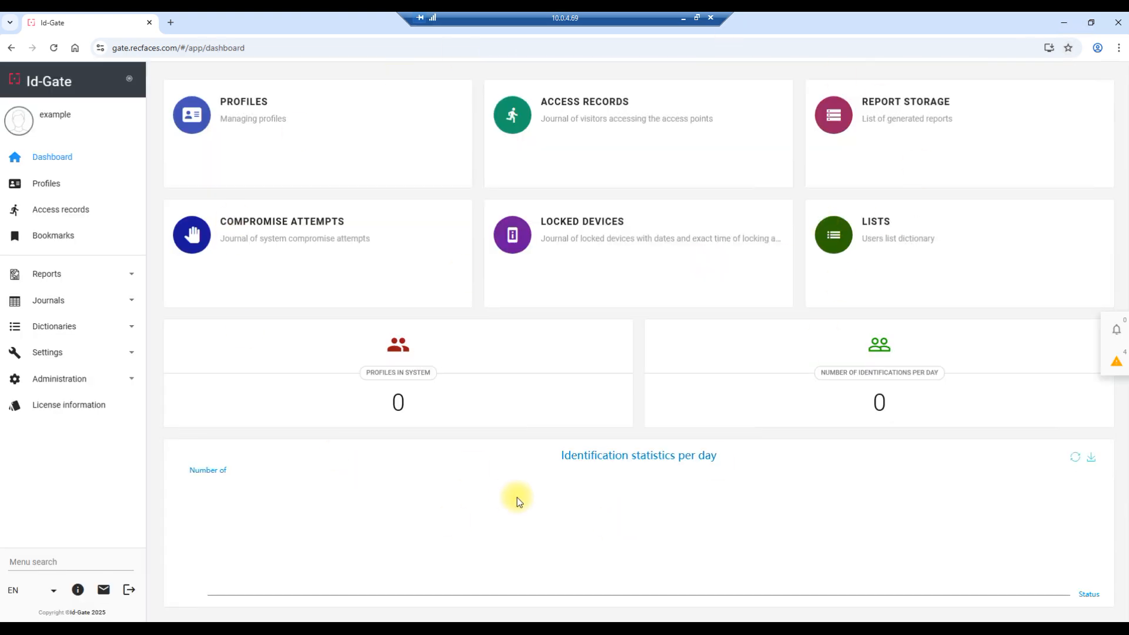
Open the Id-Gate about page and check the license status under System Information.
click(78, 590)
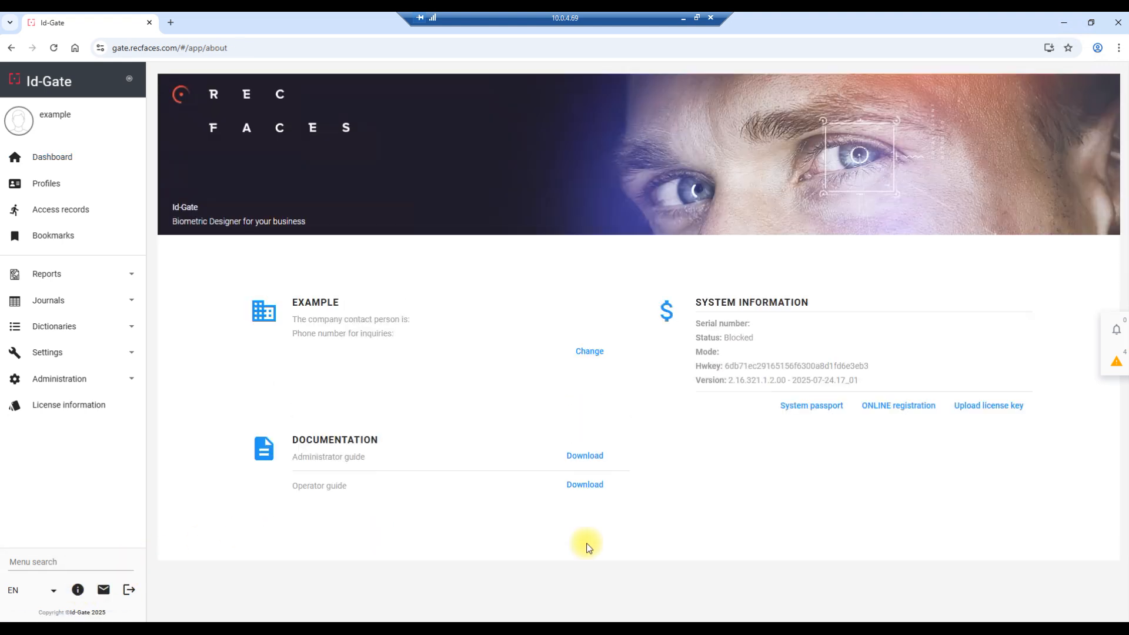
drag(694, 337, 769, 339)
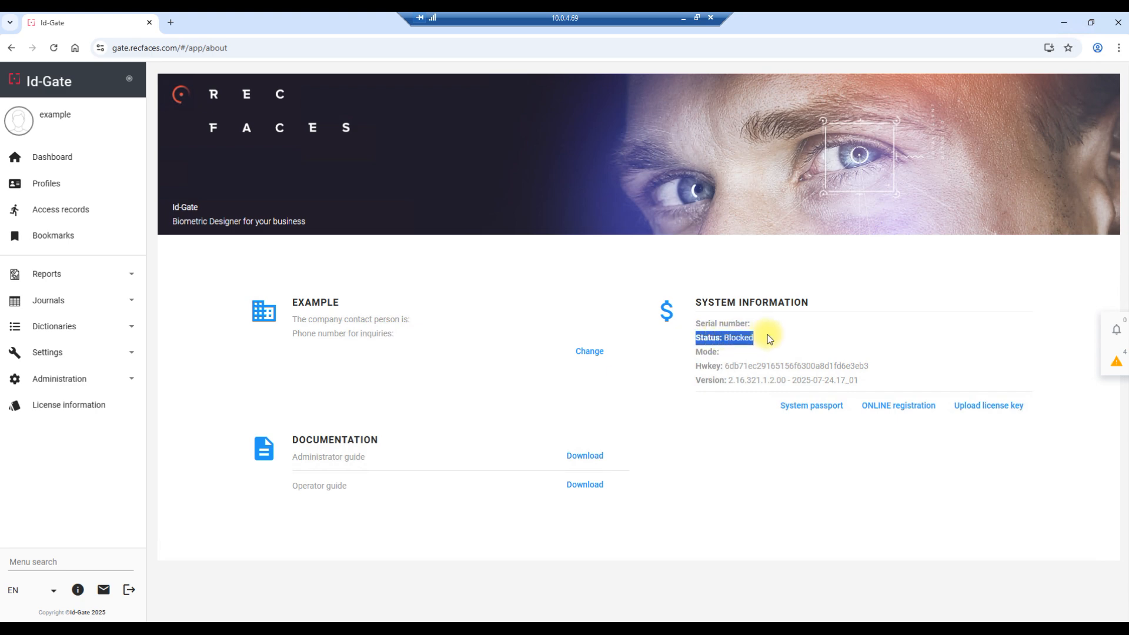
click(769, 339)
Start online registration for a demo license with short company name RF and the contact person's name, e-mail and phone number.
click(896, 411)
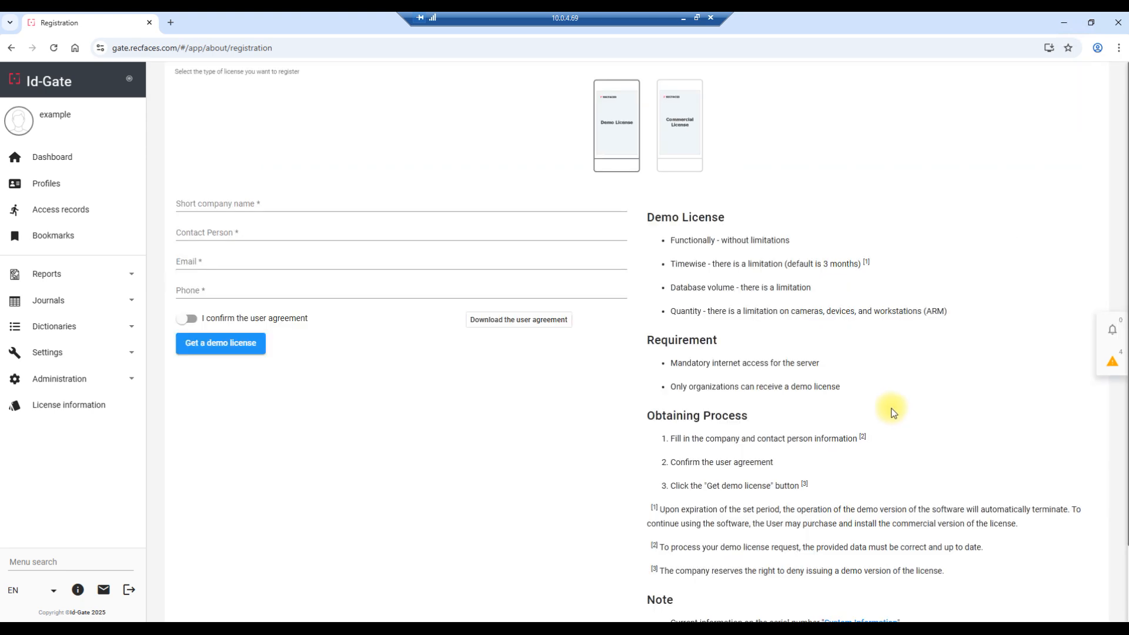
click(378, 207)
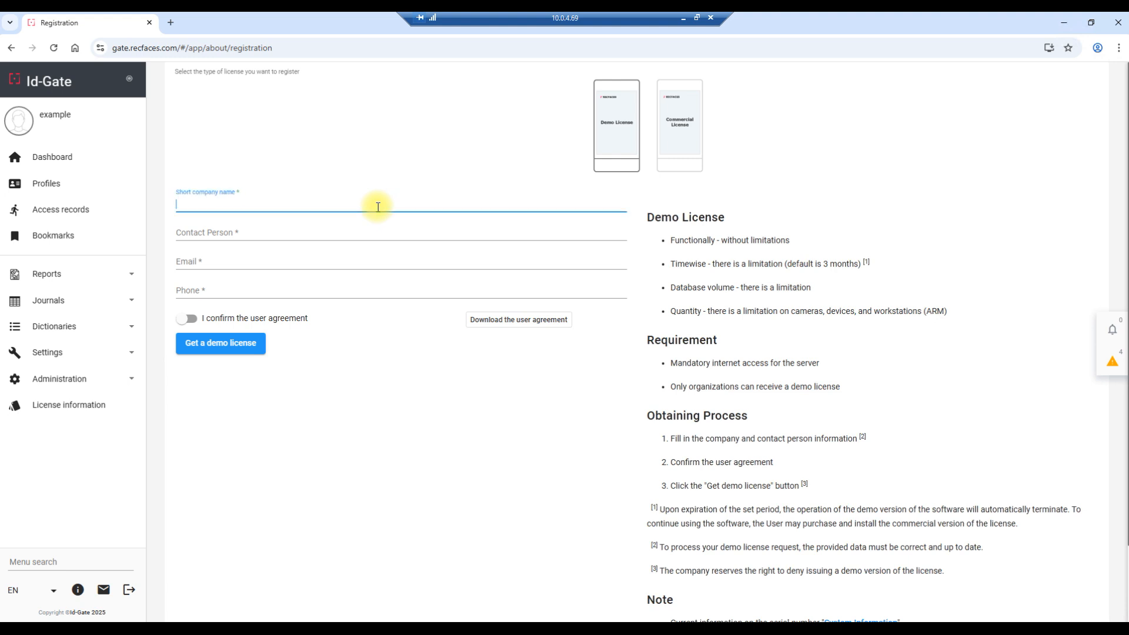
text(RF)
click(376, 232)
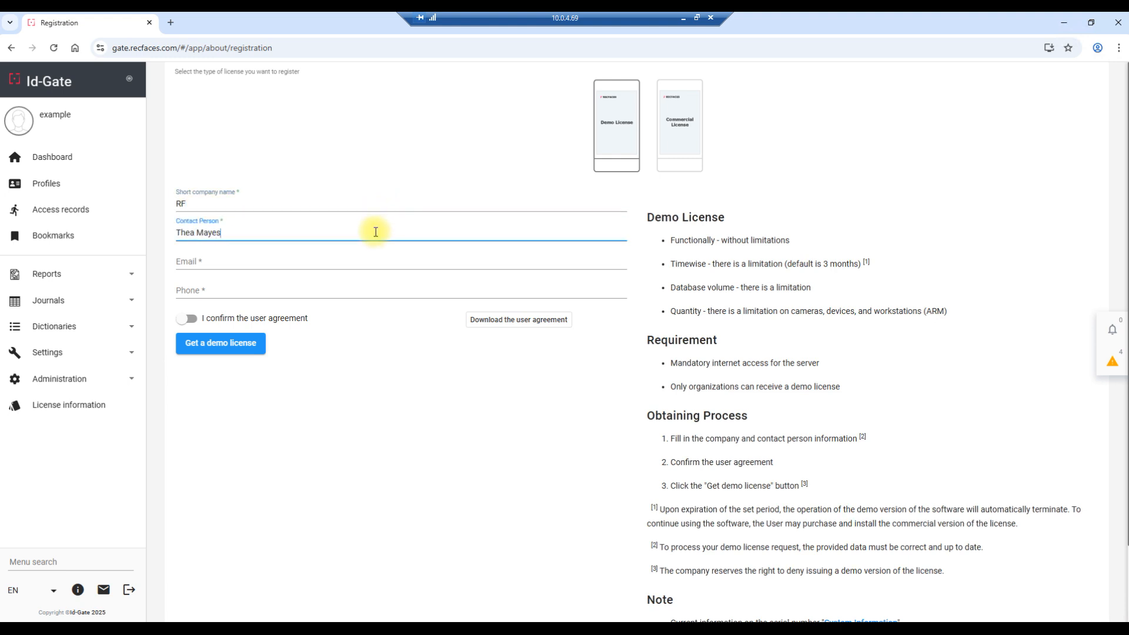
click(358, 265)
click(348, 288)
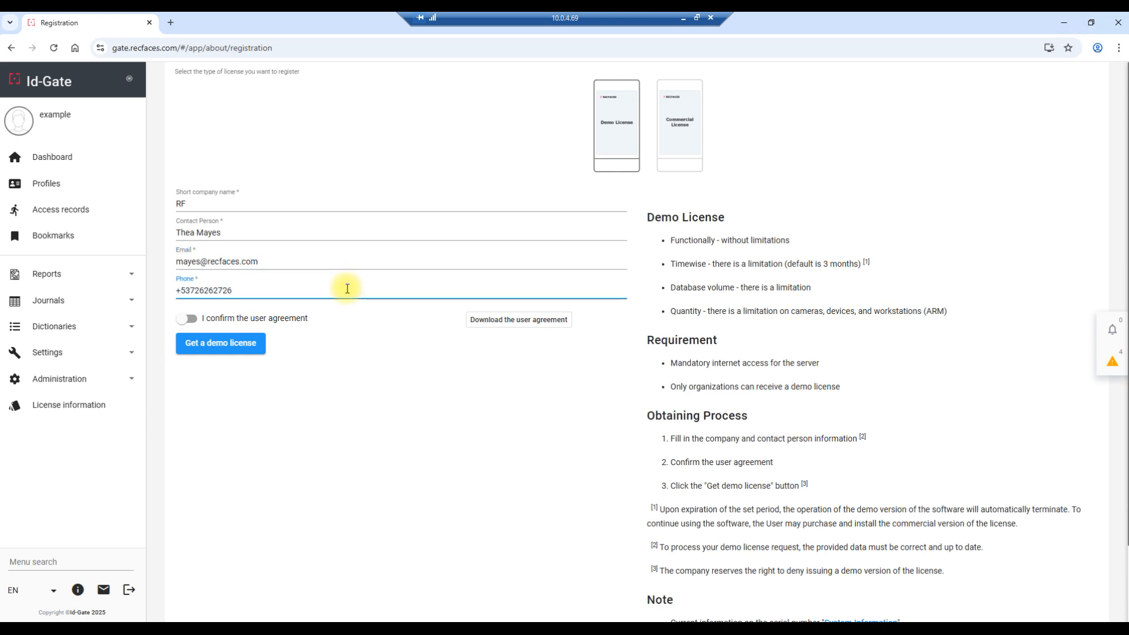
Confirm the user agreement, request the demo license and check the license status under System Information.
click(186, 318)
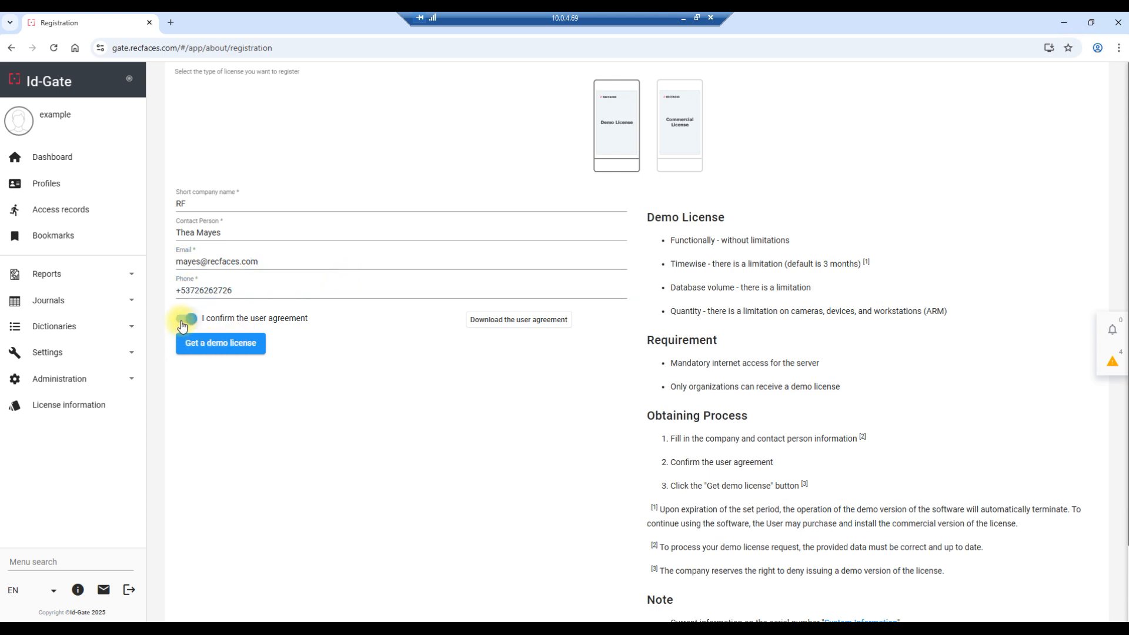
click(222, 347)
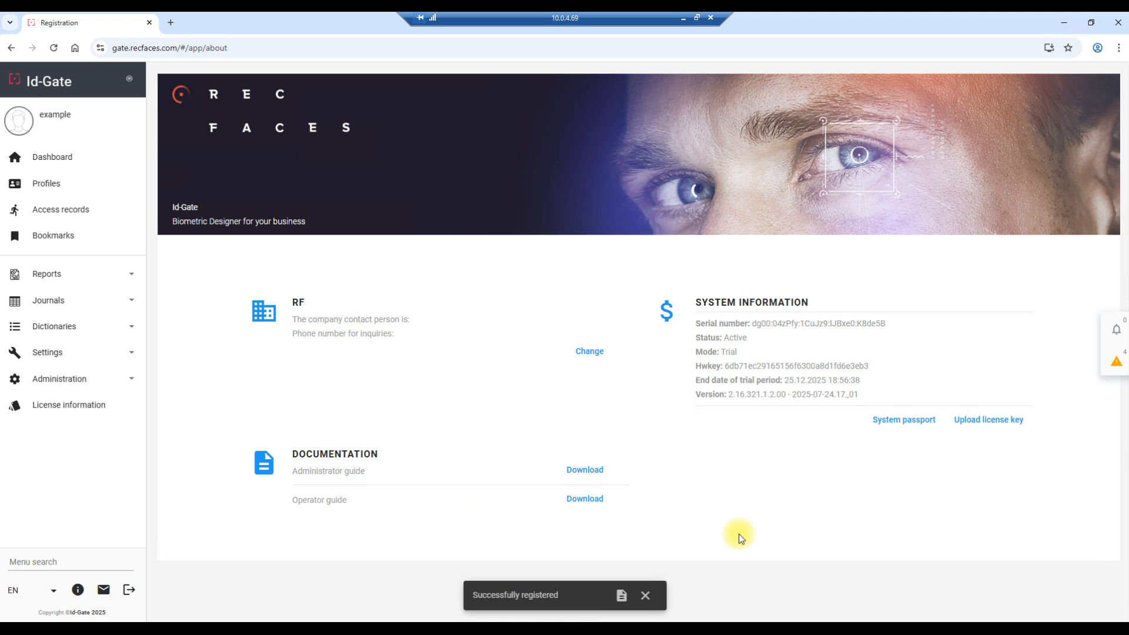
drag(727, 339, 748, 339)
click(796, 447)
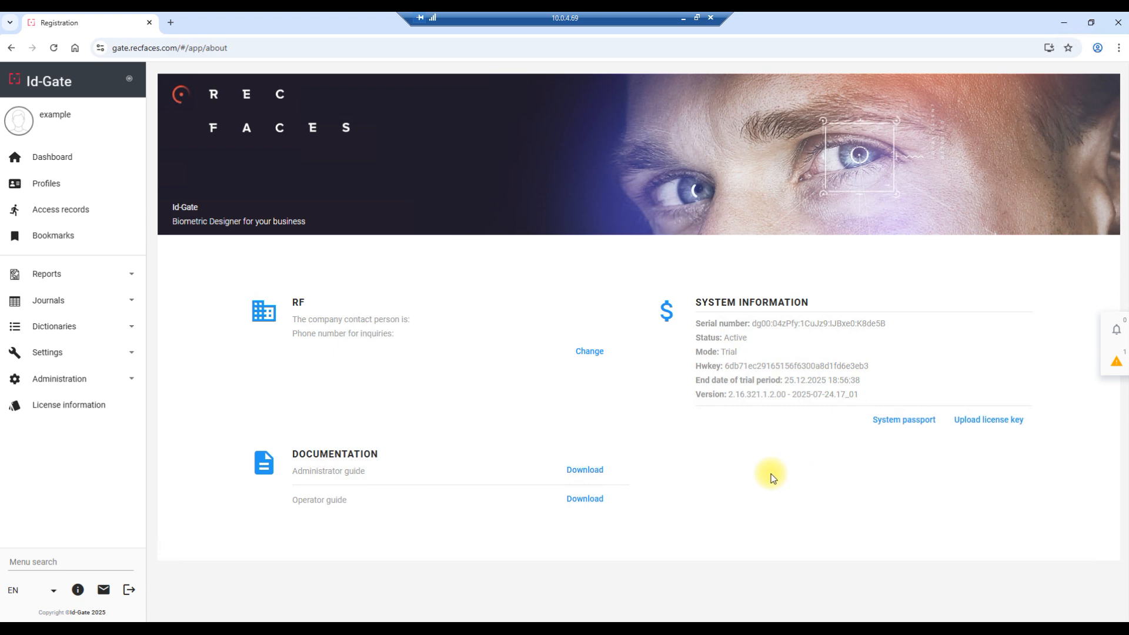
Upload the license key file license.key from the Desktop folder.
click(971, 417)
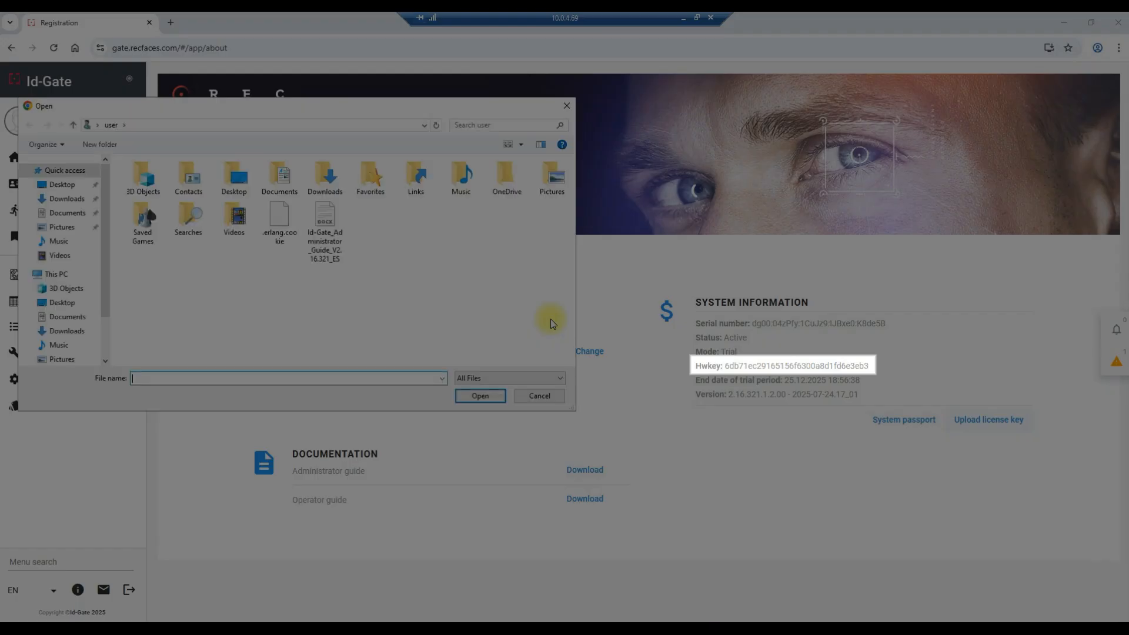
click(63, 303)
click(174, 203)
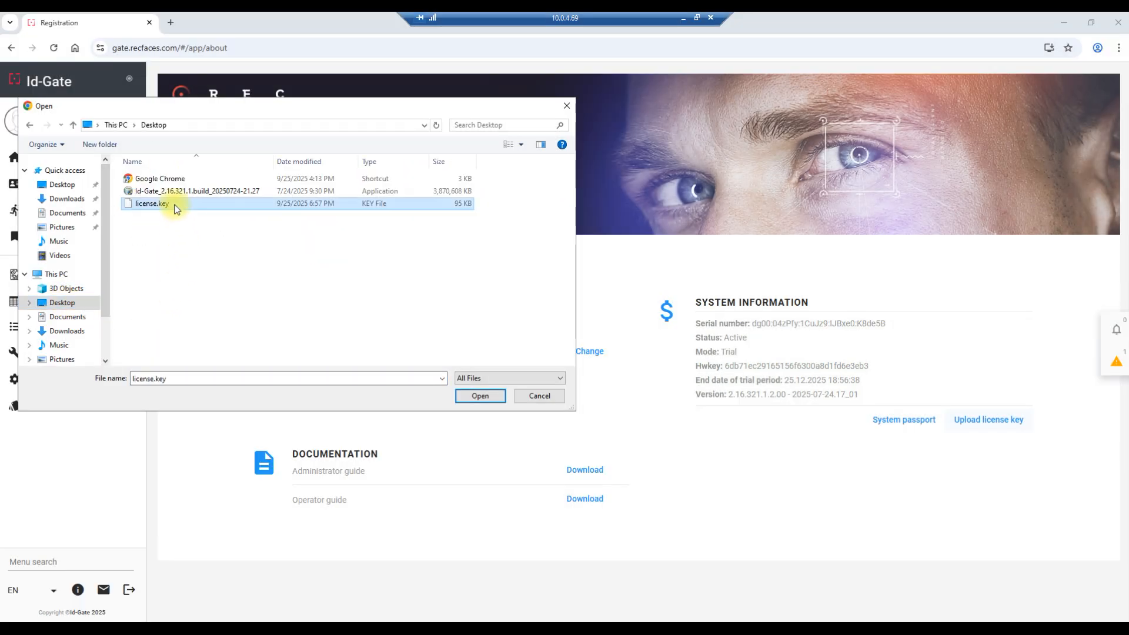
click(496, 396)
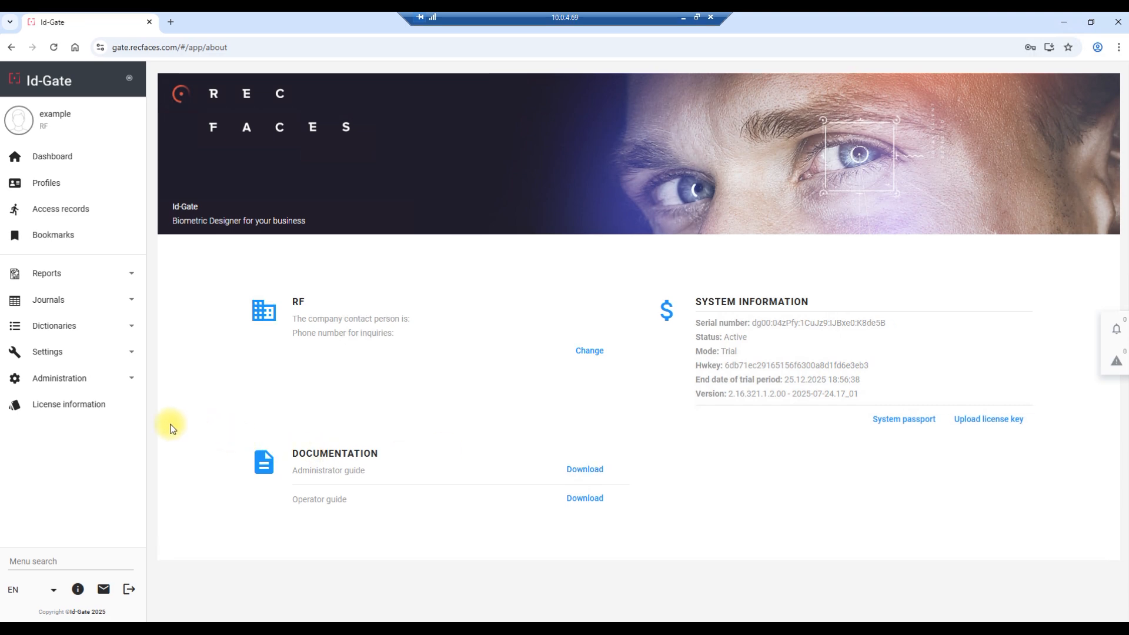
Open the license information and expand the details of the DEMO-ID-GATE-CORE1K license.
click(98, 411)
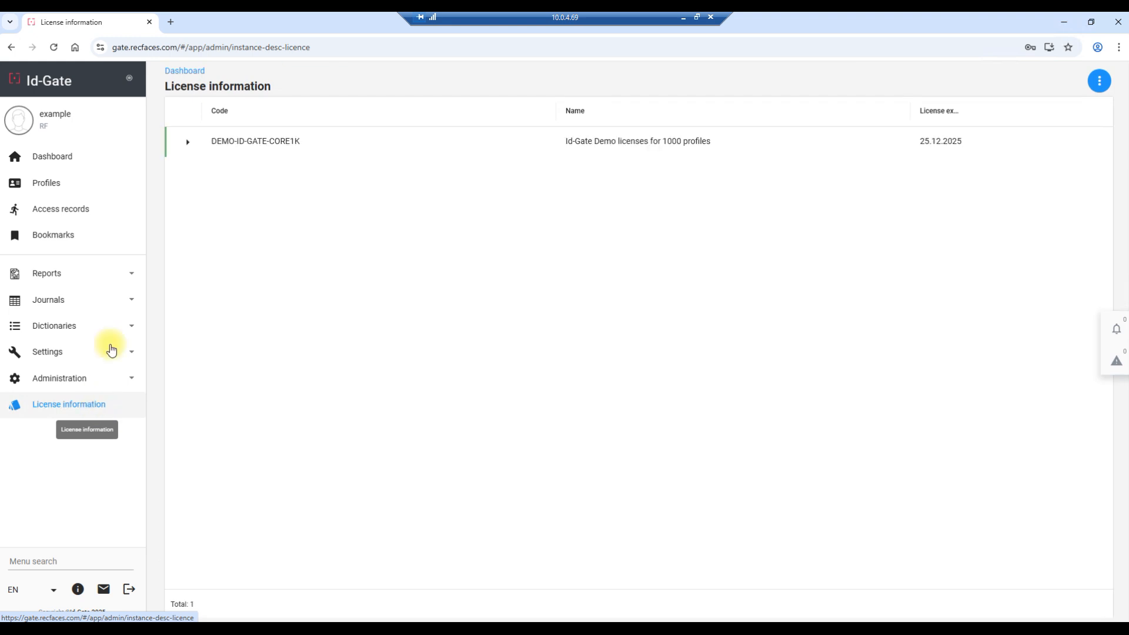
click(188, 143)
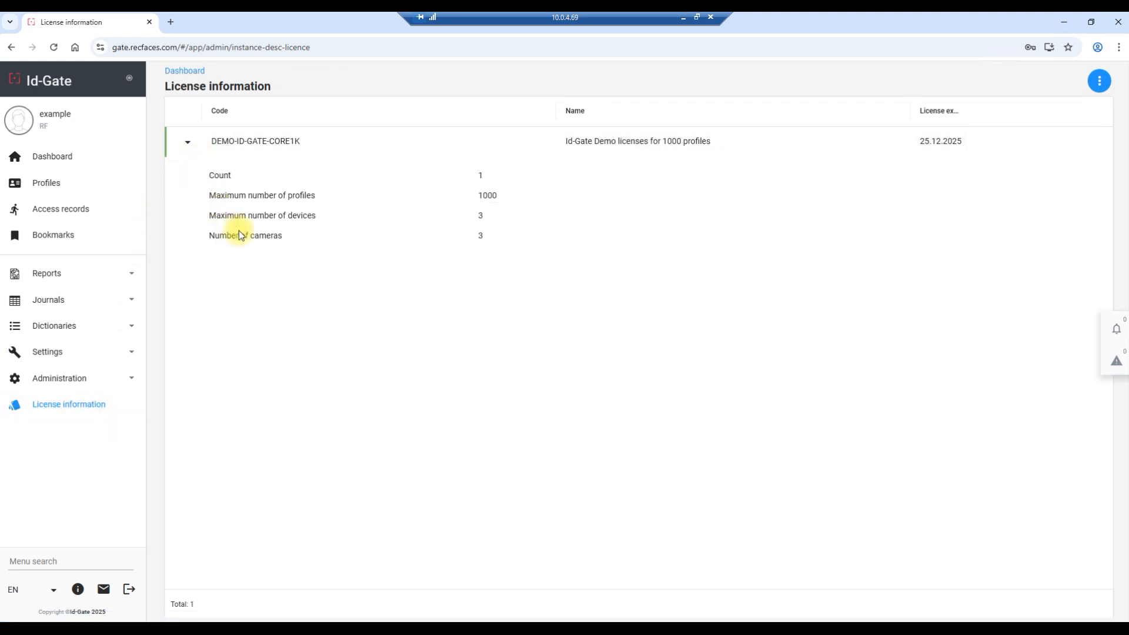